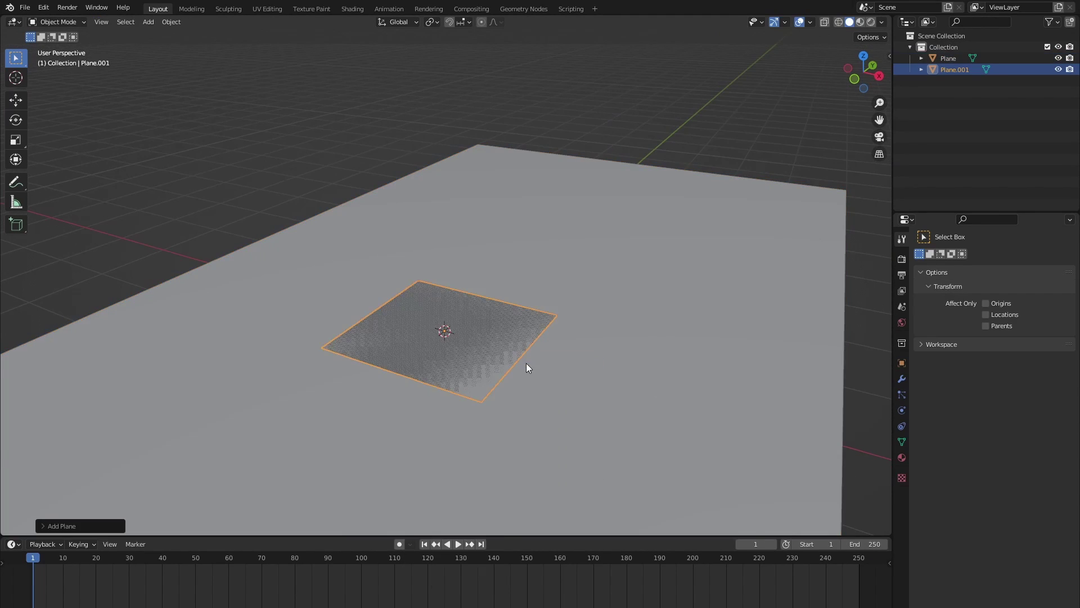
- Scale the new plane into an upright door shape with evenly spaced vertical loop cuts
key("Tab")
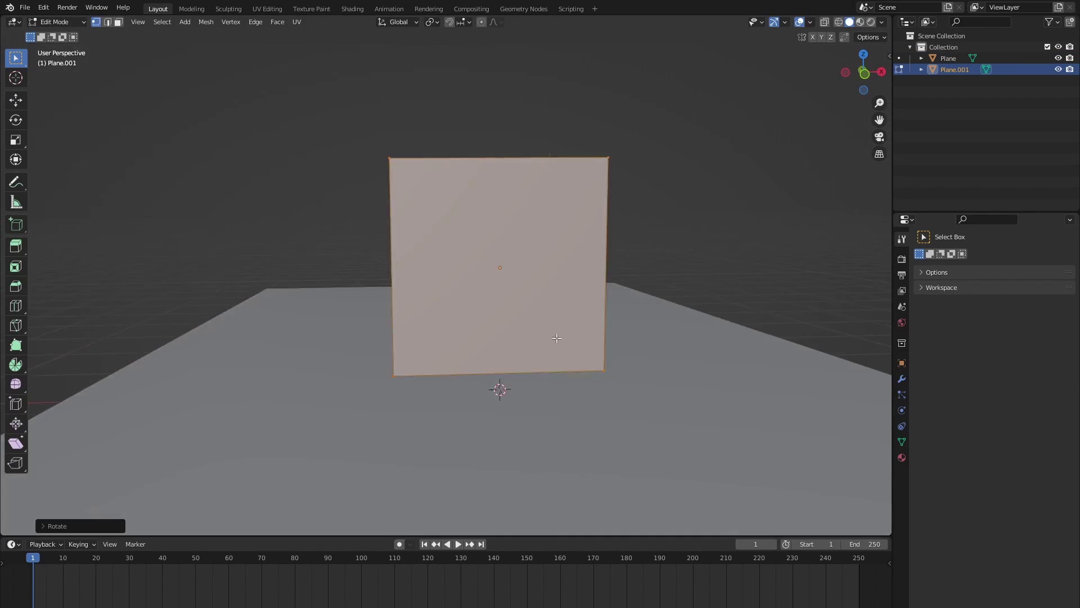
key("s")
key("x")
left_click(579, 314)
key("ctrl+r")
scroll(532, 214, "up", 3)
left_click(531, 214)
right_click(532, 214)
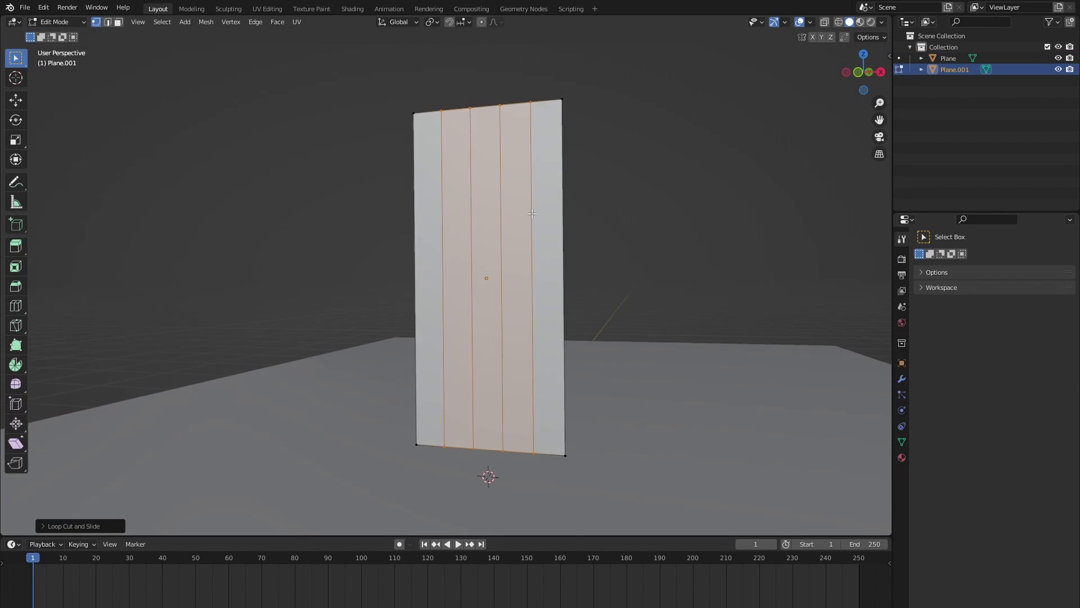
key("s")
key("x")
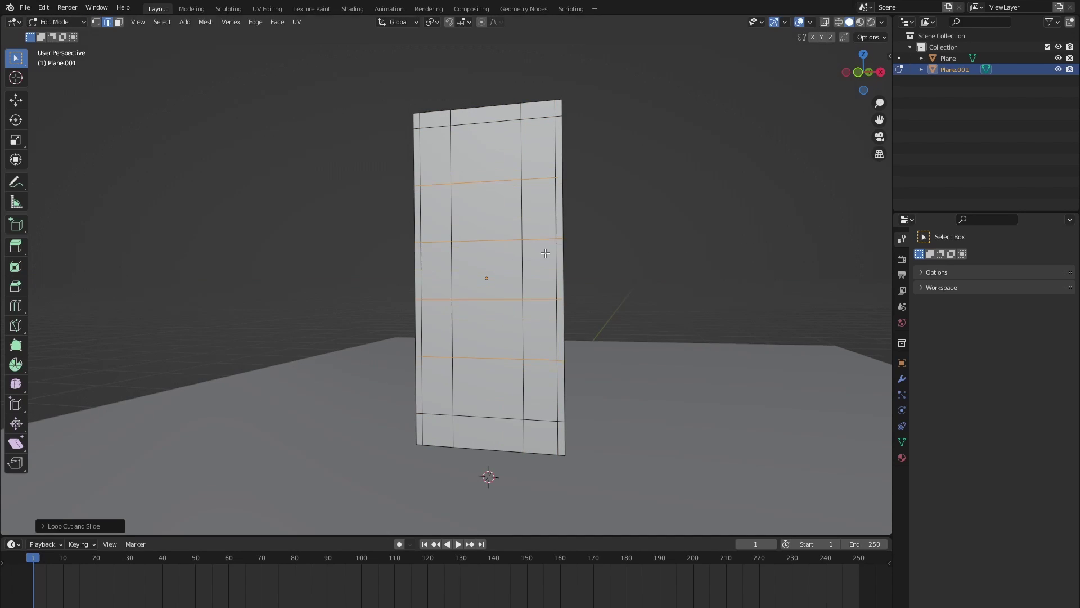
- Inset every face individually and delete the inner pane faces, leaving a grid frame
key("3")
key("a")
key("i")
key("i")
left_click(631, 299)
key("x")
key("f")
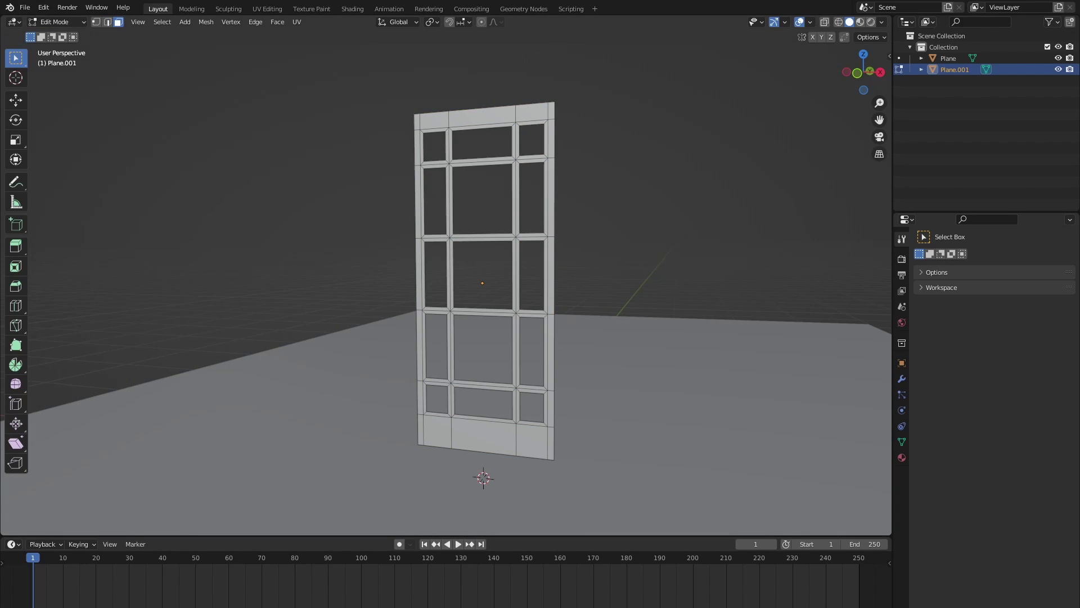
- Extrude the pane grid along Y and shift it to give the frame thickness
key("e")
key("y")
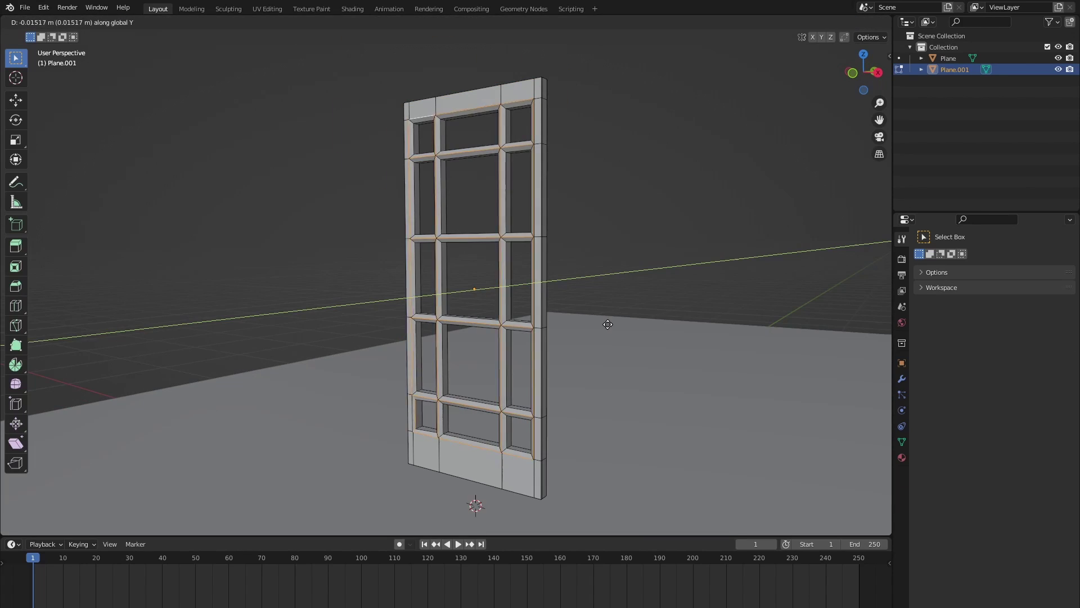
left_click(604, 327)
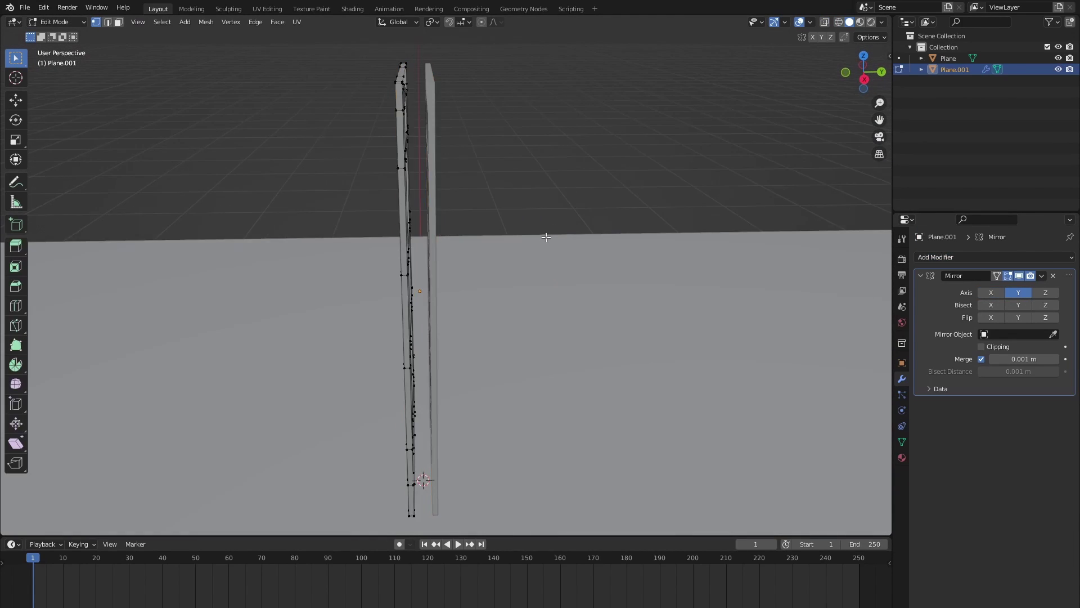
key("a")
key("g")
key("y")
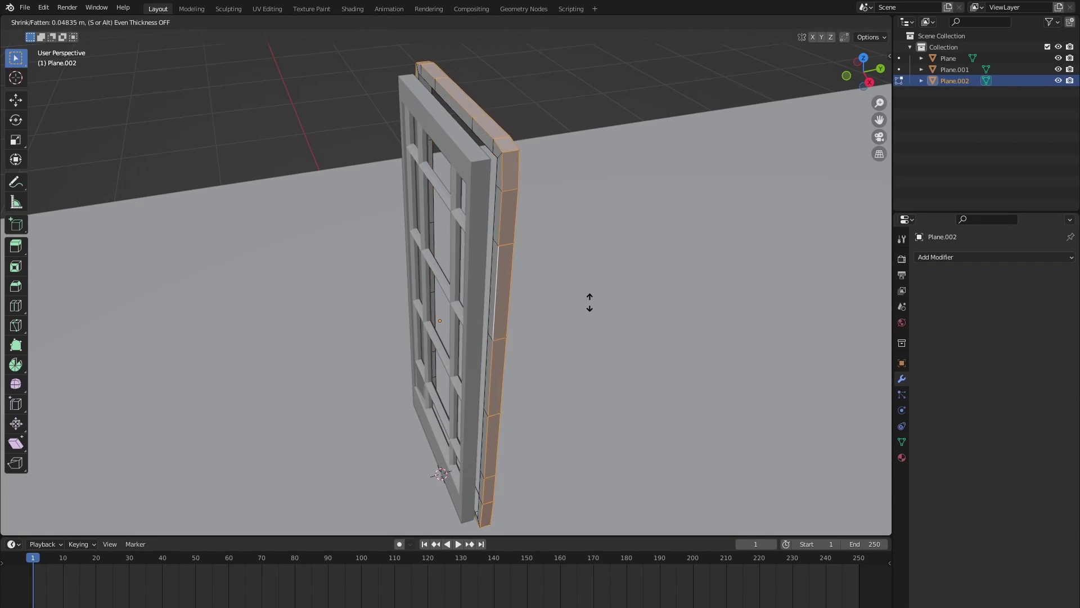
left_click(589, 302)
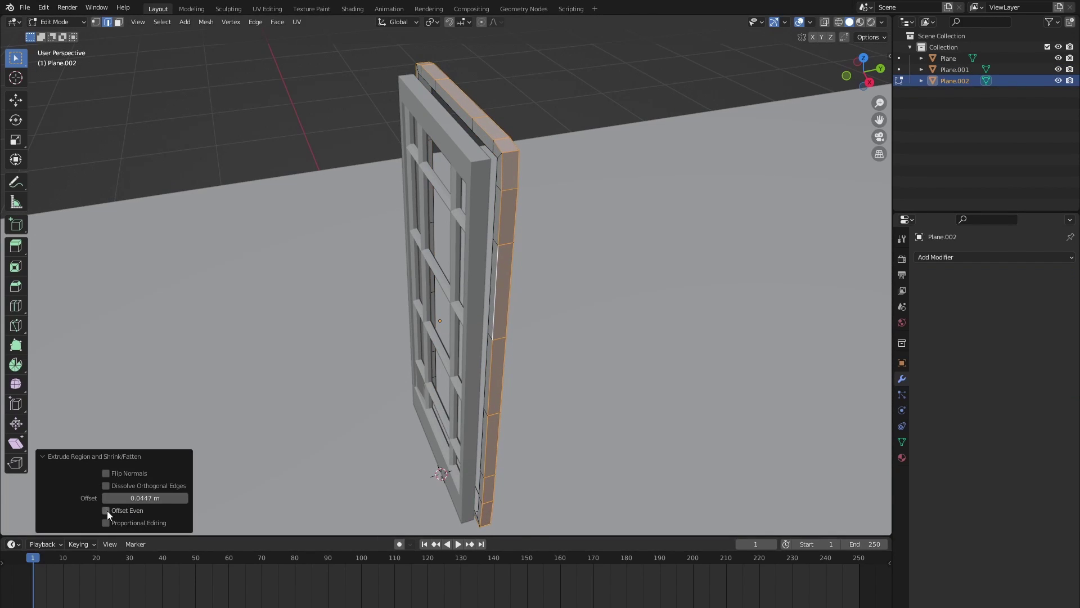
- Extrude the frame faces along their normals and add a Bevel modifier to round the edges
key("alt+e")
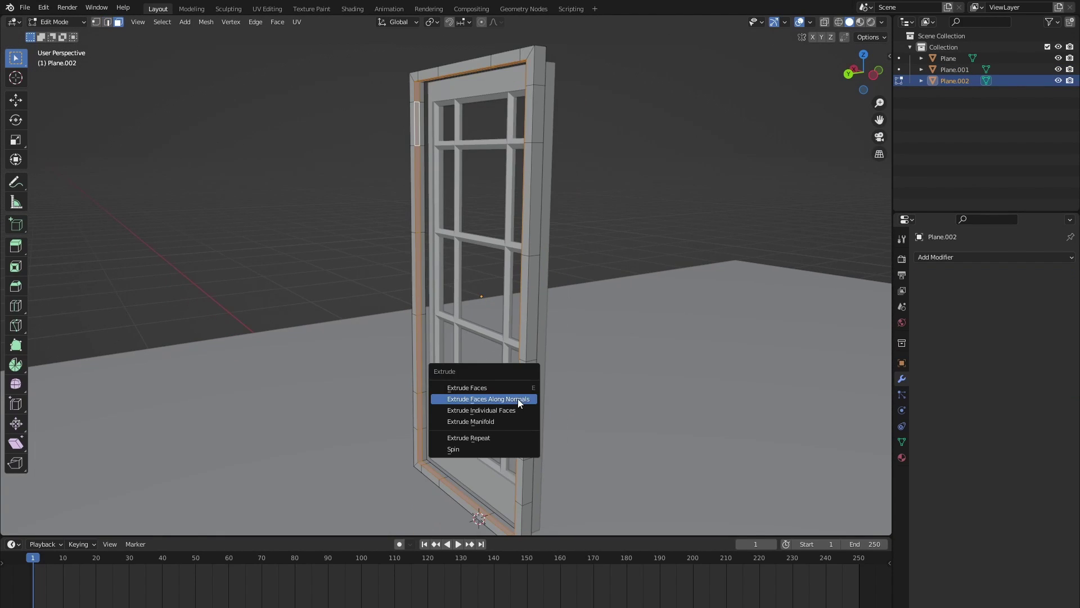
left_click(518, 399)
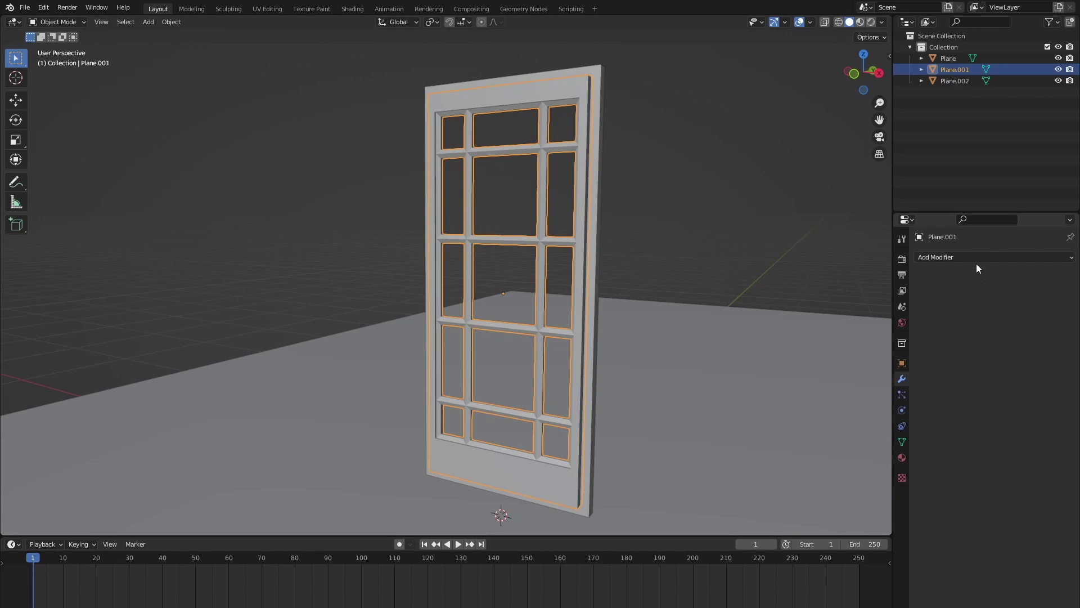
left_click(977, 257)
left_click(855, 302)
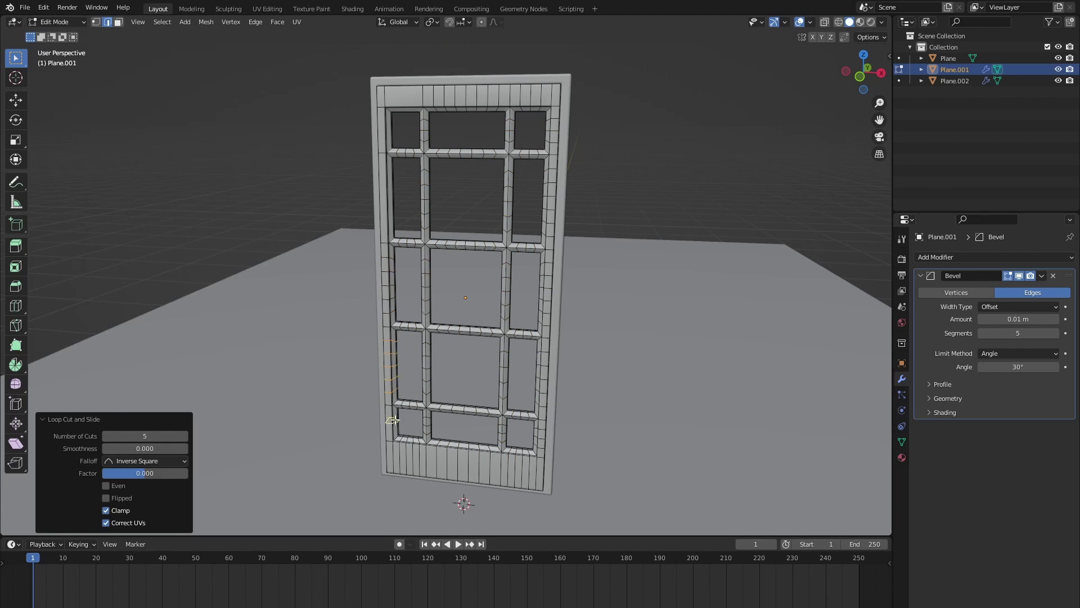
- Warp vertices on the door's right and left edges with proportional editing for uneven edges
key("1")
left_click(553, 197)
key("g")
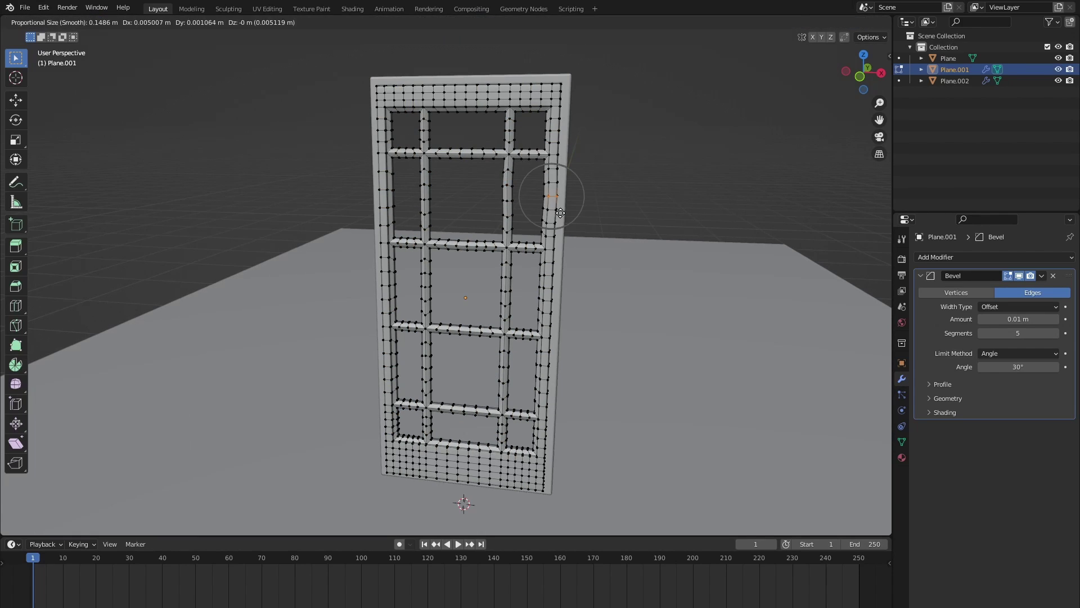
left_click(560, 213)
left_click(549, 350)
key("g")
left_click(551, 354)
left_click(385, 354)
key("g")
left_click(394, 368)
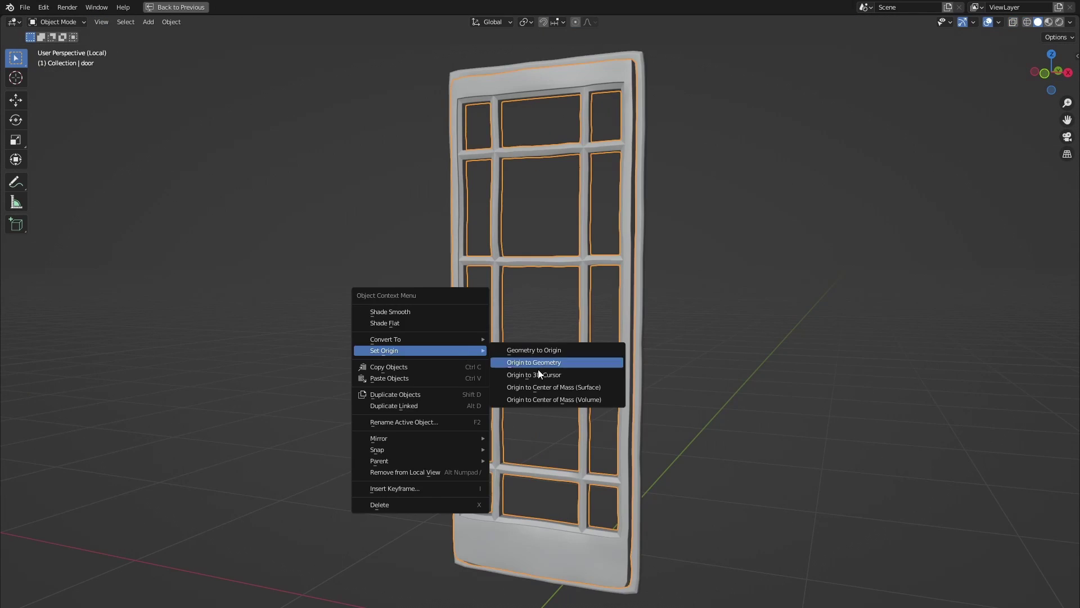
- Set the door's origin to the 3D cursor and rotate it around Z
left_click(558, 373)
key("r")
key("z")
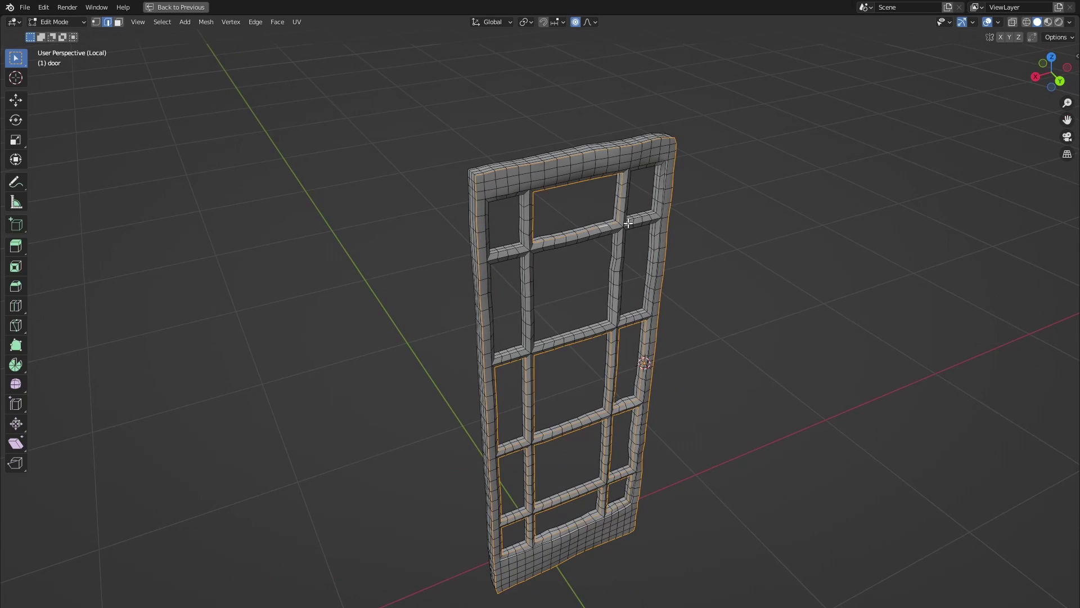
- Mark the chosen edges as UV seams and unwrap the door
right_click(579, 363)
left_click(577, 353)
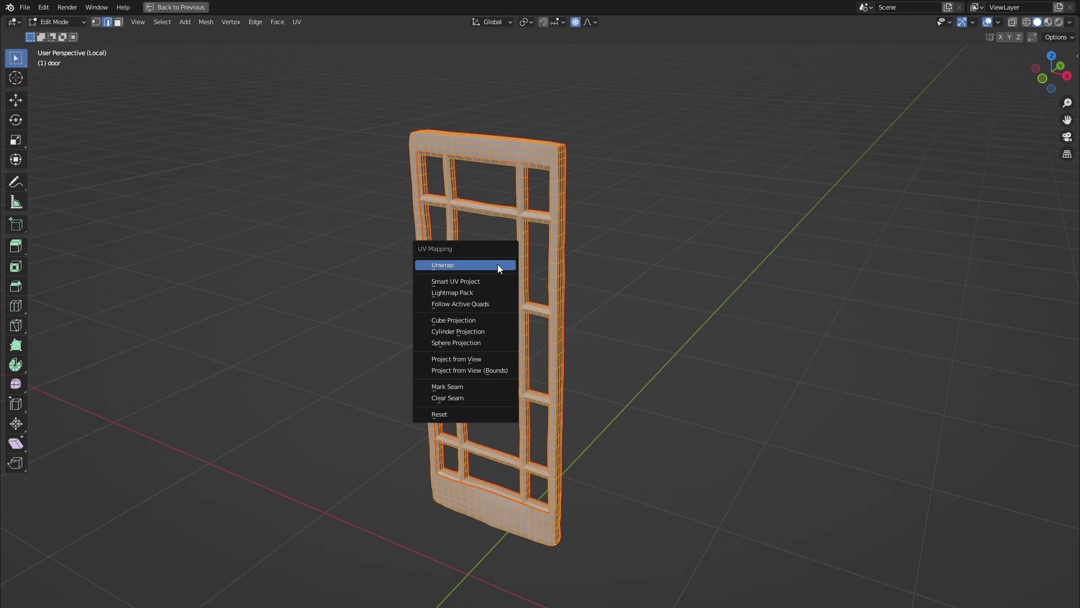
left_click(497, 265)
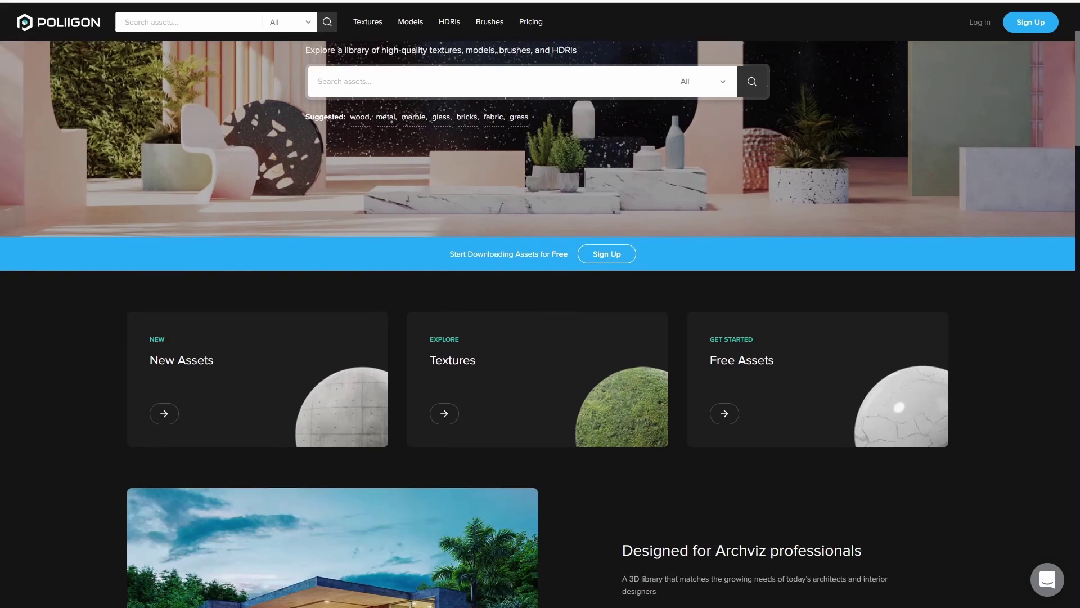
scroll(540, 321, "down", 10)
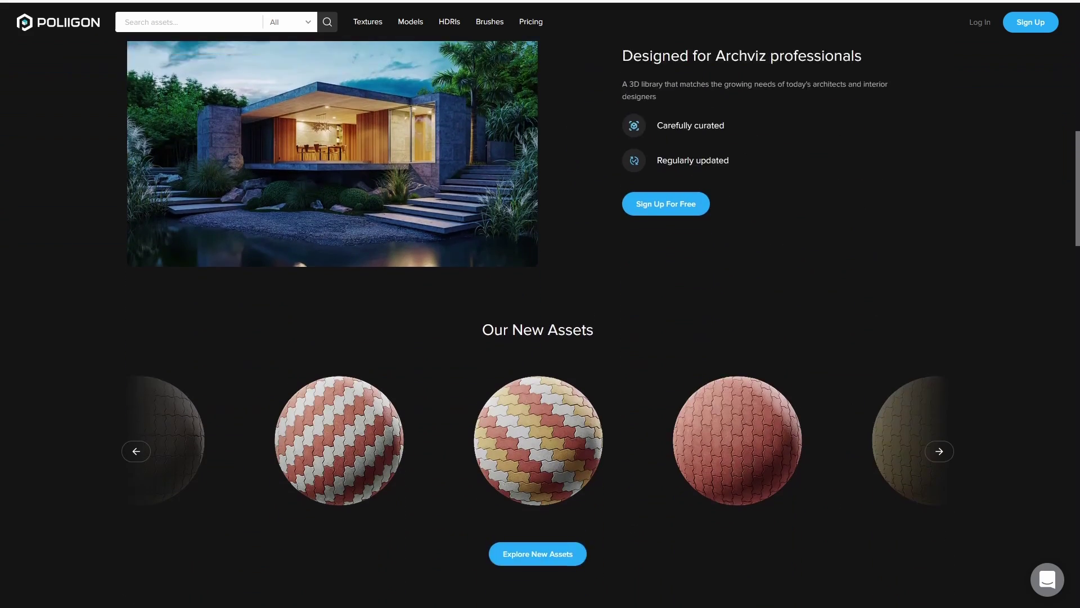
scroll(540, 324, "down", 10)
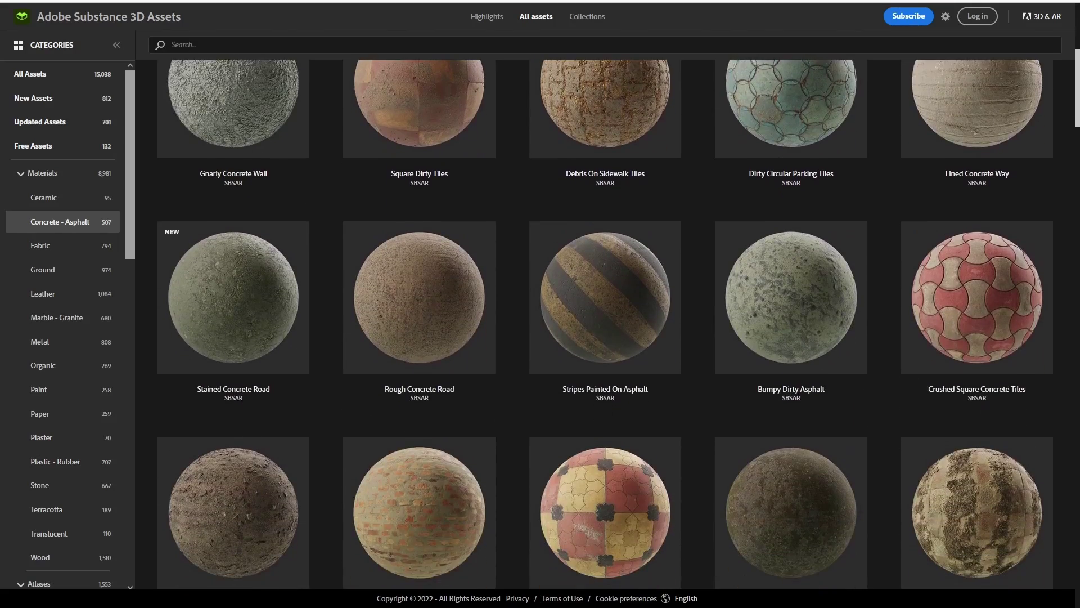
scroll(605, 325, "down", 14)
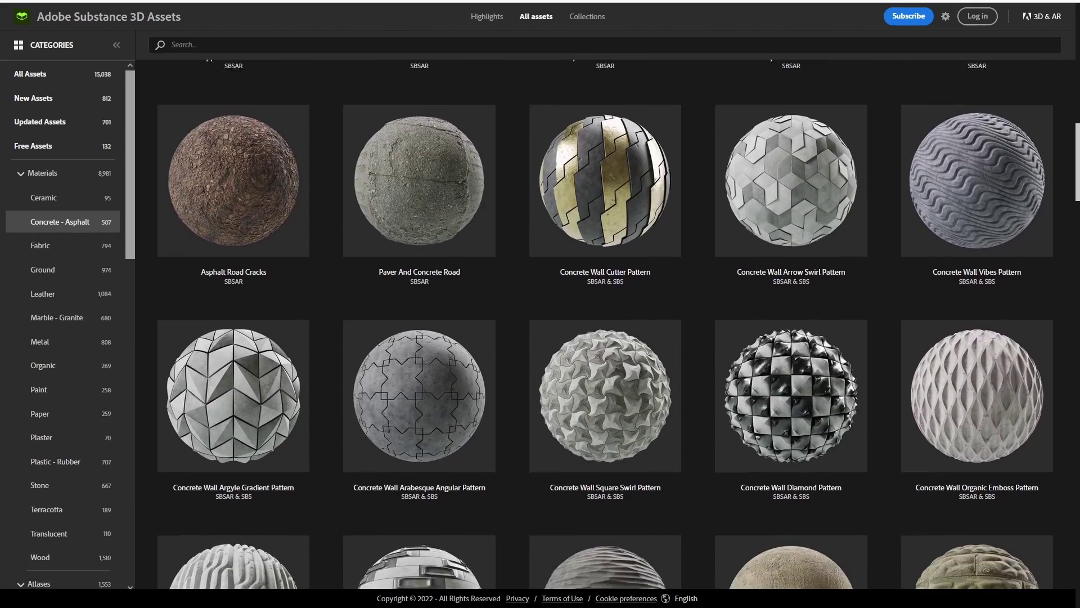
scroll(605, 324, "down", 4)
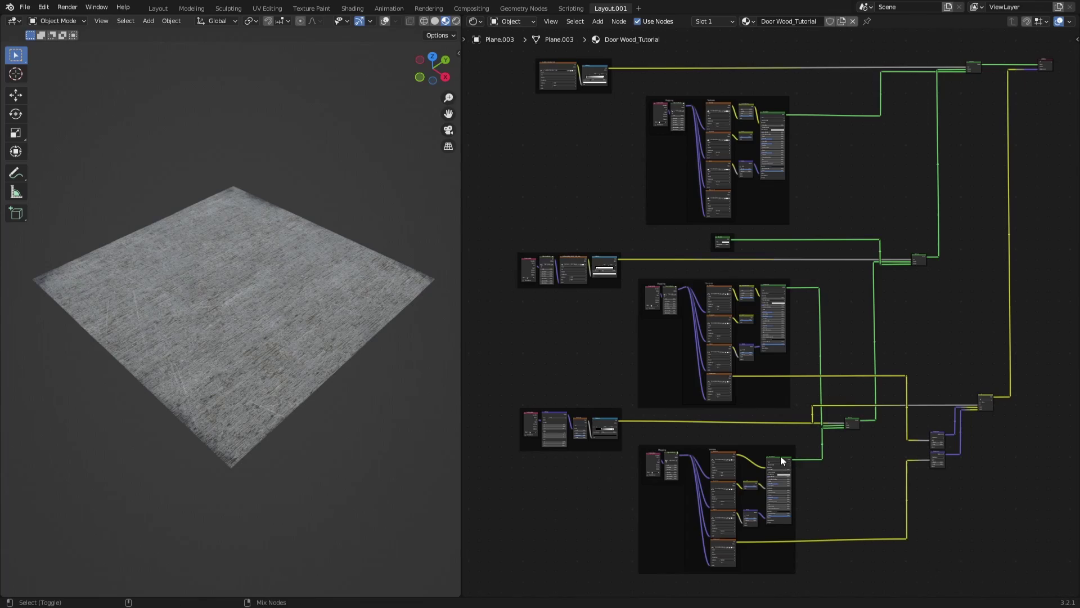
- Preview the bottom wood, middle, cloudy noise, wood-grain mix and dark blue mix layers
left_click(781, 460, "ctrl+shift")
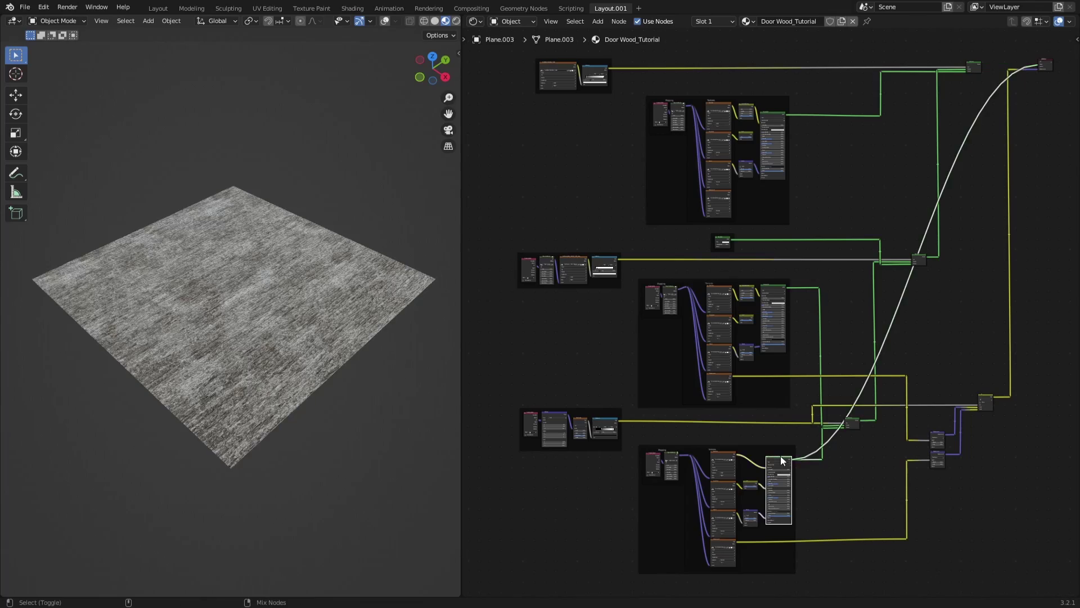
left_click(773, 290, "ctrl+shift")
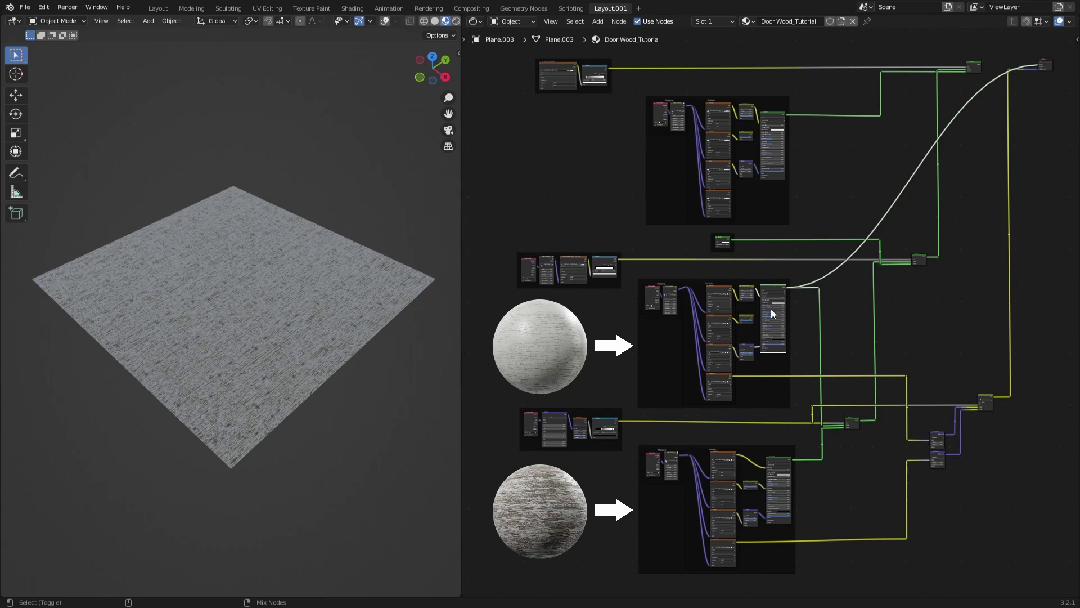
left_click(606, 426, "ctrl+shift")
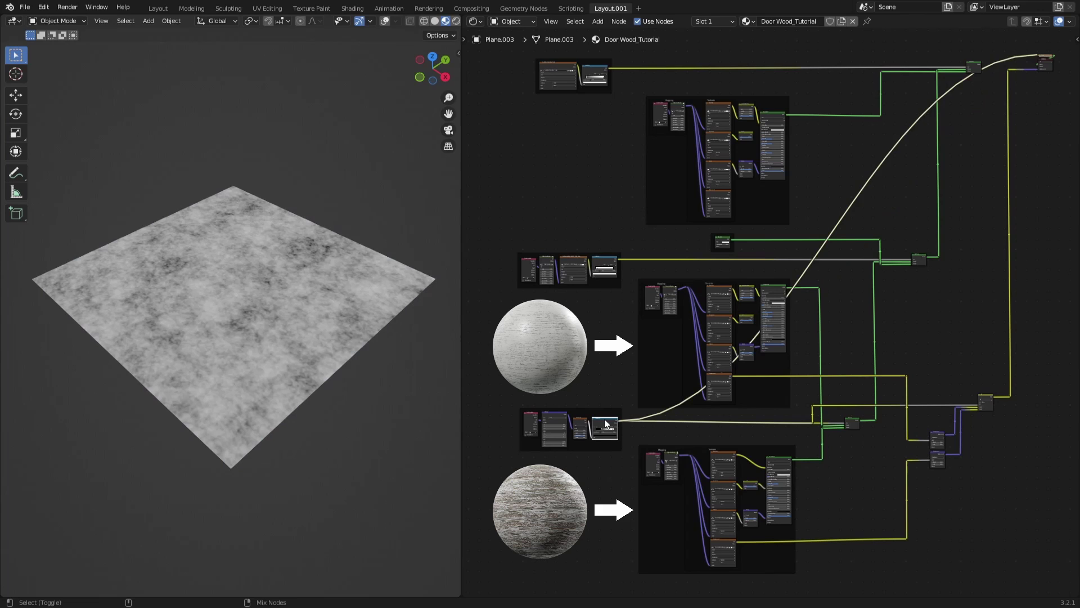
left_click(852, 422, "ctrl+shift")
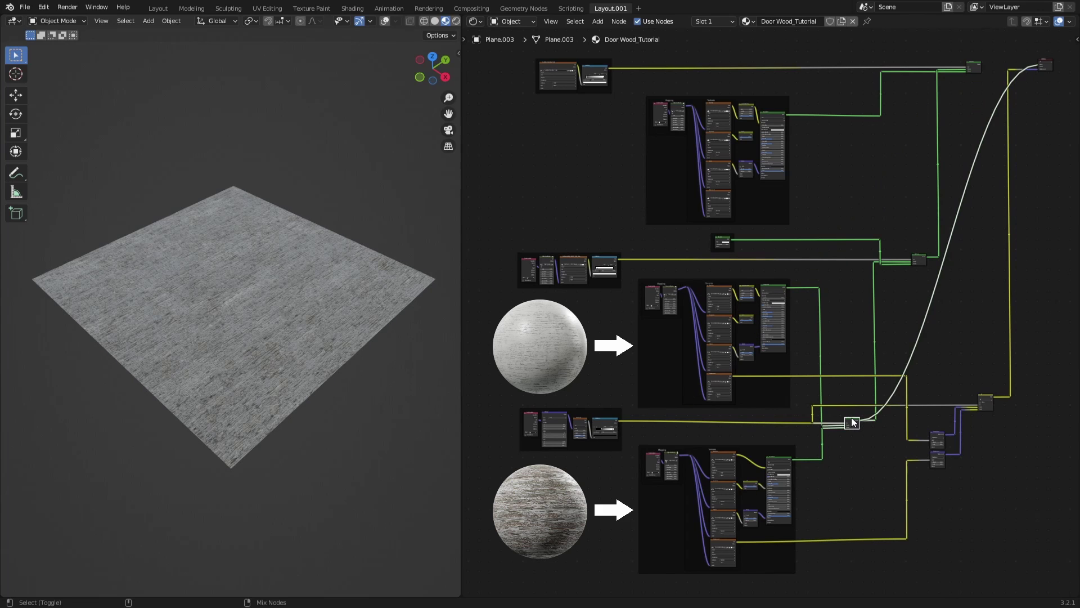
left_click(986, 401, "ctrl+shift")
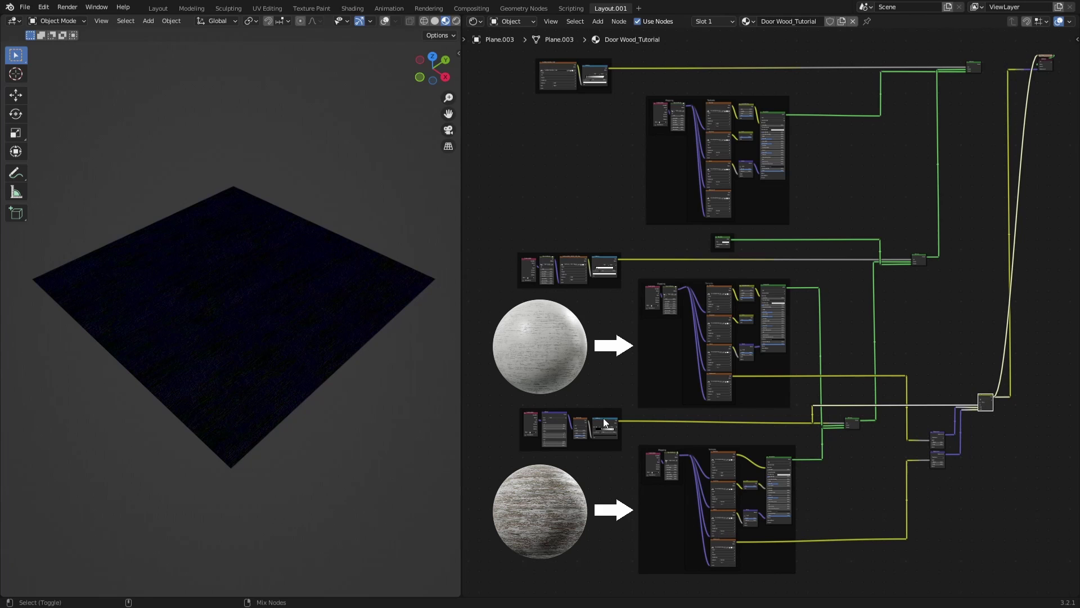
- Preview the grey grain, black scratch and dark fibrous layers, then paint cloudy white mask edges
left_click(721, 242, "ctrl+shift")
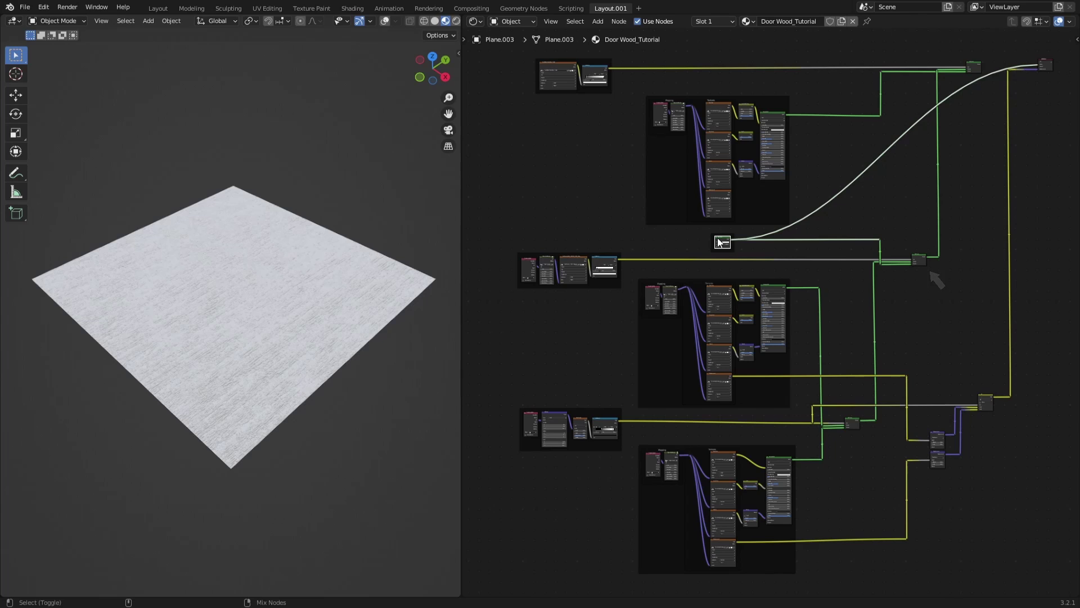
left_click(607, 261, "ctrl+shift")
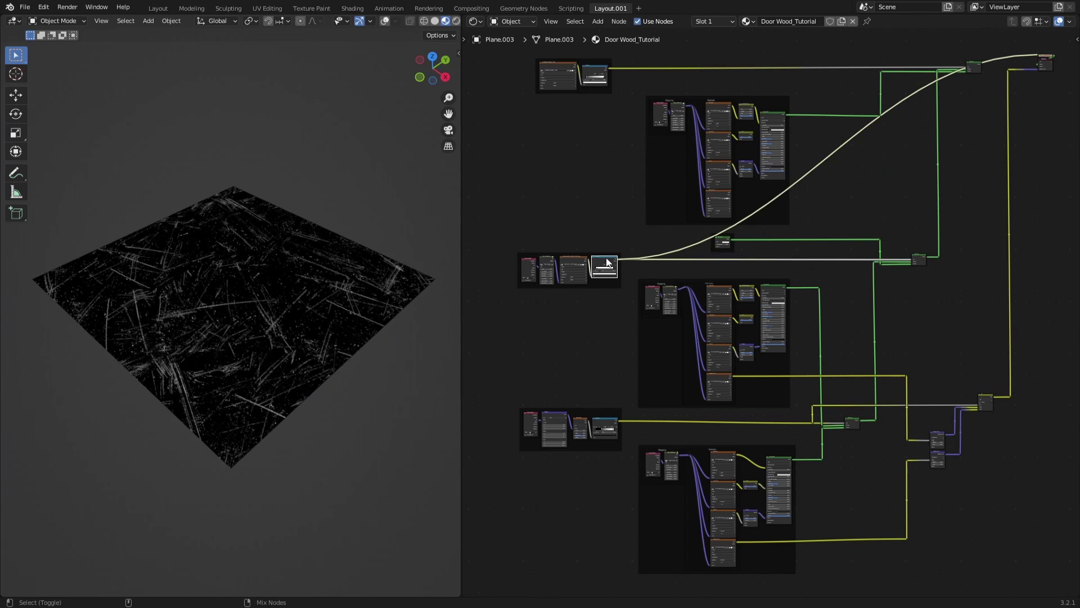
left_click(920, 259, "ctrl+shift")
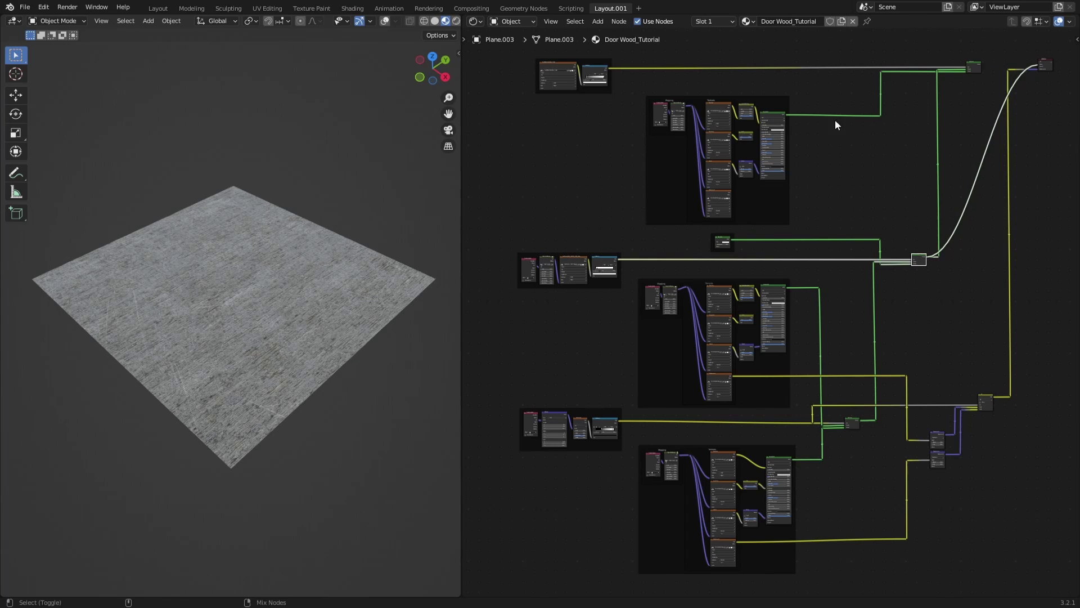
left_click(773, 117, "ctrl+shift")
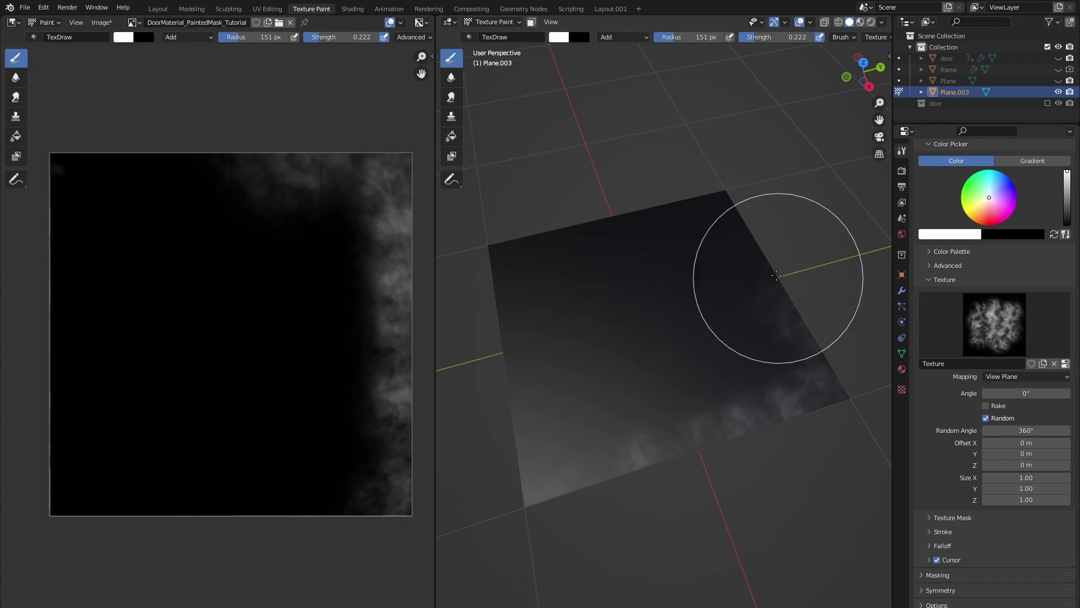
mouse_move(646, 272)
left_mouse_down()
mouse_move(658, 475)
mouse_move(634, 210)
mouse_move(529, 292)
left_mouse_up()
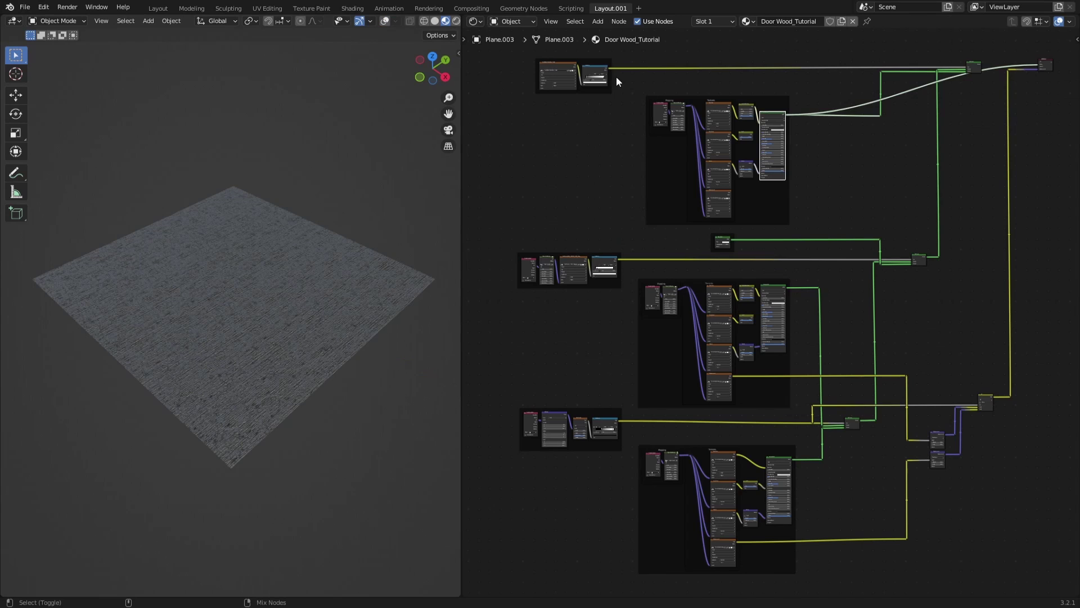
- Preview the painted mask image, then restore the full wood-scratch material preview
left_click(597, 71, "ctrl+shift")
left_click(974, 66, "ctrl+shift")
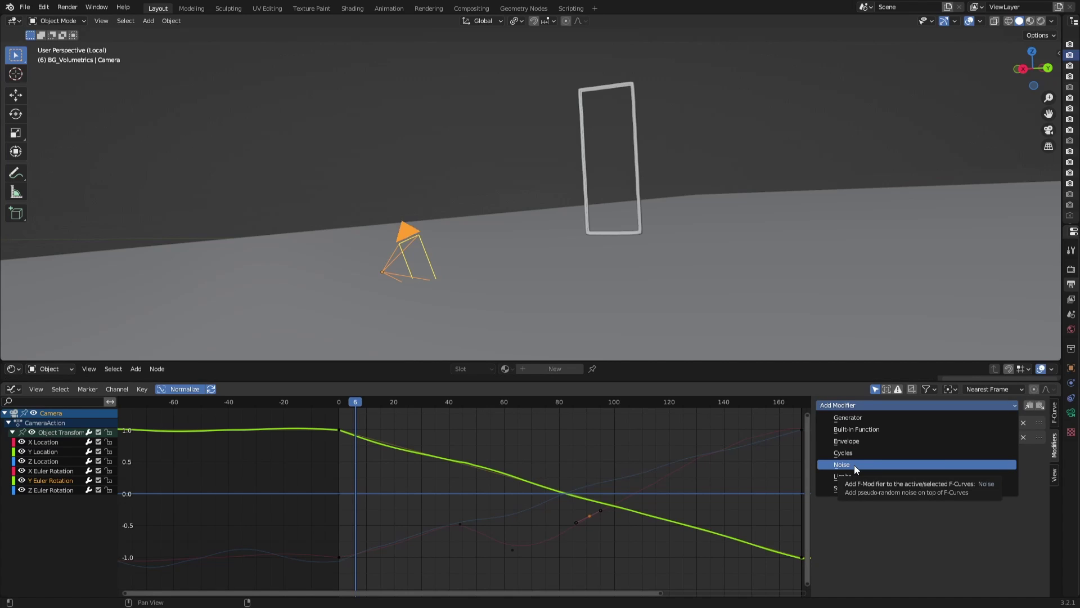
- Add a Noise modifier with scale 34.700 and strength -0.260, restricted to a frame range
left_click(854, 466)
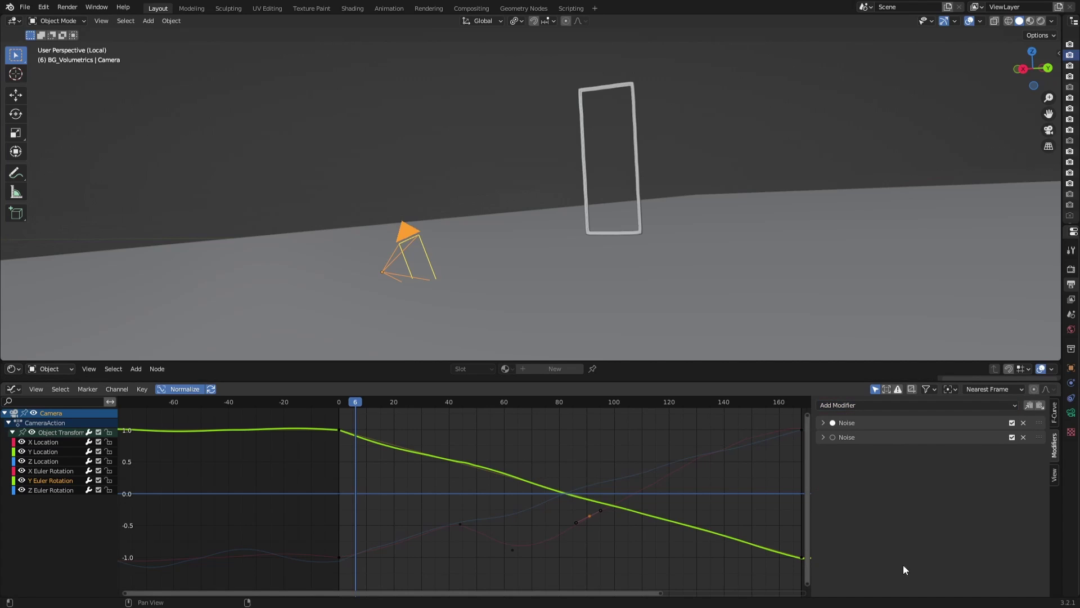
left_click(823, 422)
mouse_move(951, 452)
left_mouse_down()
mouse_move(968, 452)
mouse_move(946, 464)
left_mouse_up()
mouse_move(976, 476)
left_mouse_down()
mouse_move(945, 475)
mouse_move(991, 475)
left_mouse_up()
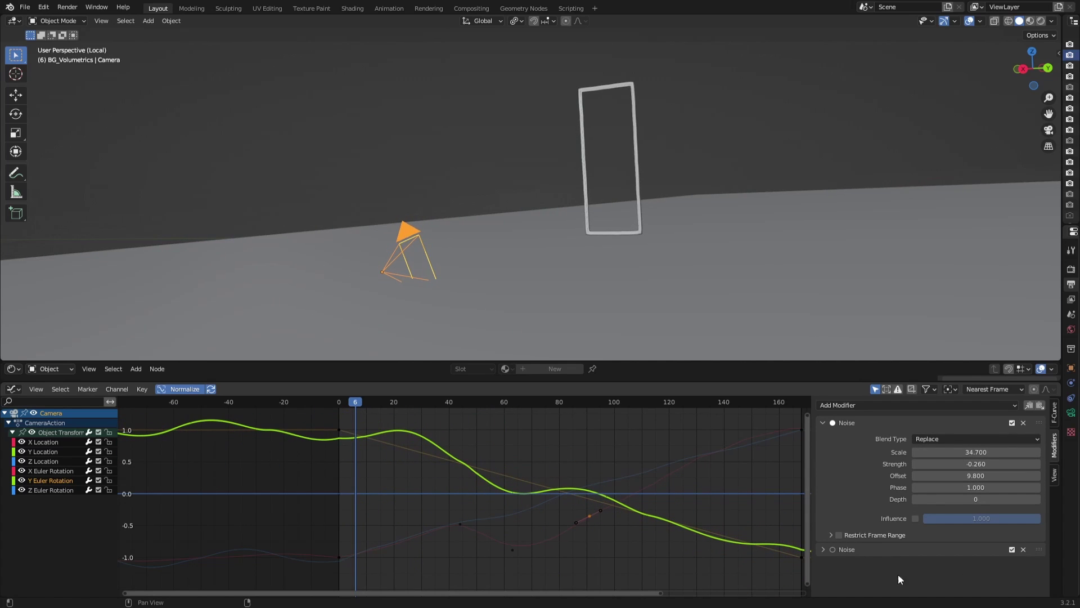
left_click(839, 536)
left_click(830, 534)
scroll(840, 562, "down", 1)
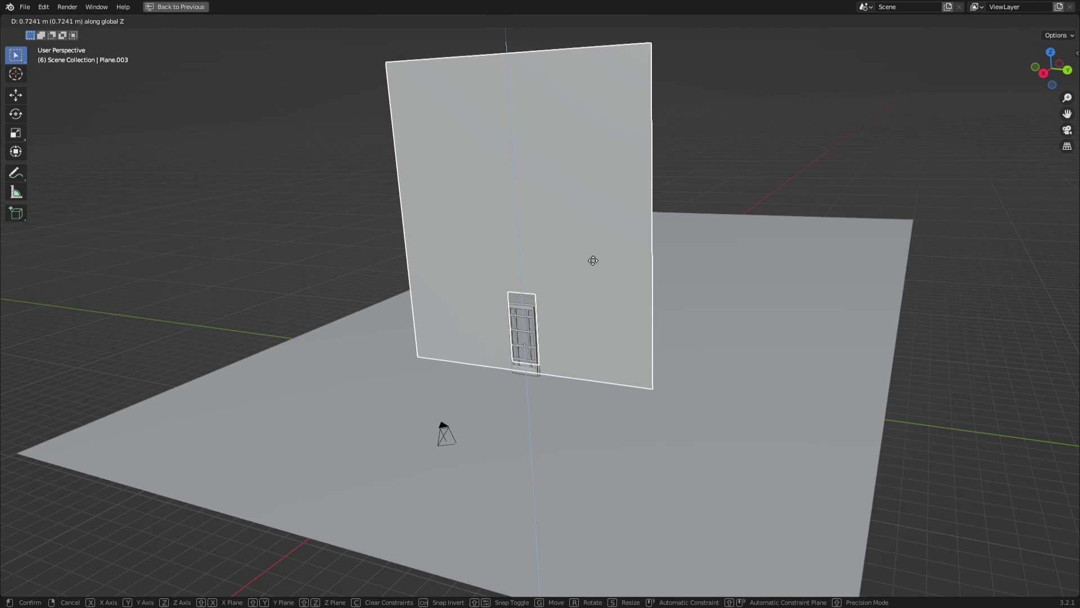
- Move the wall plane along Z so it sits lower over the door
key("z")
left_click(589, 181)
key("Tab")
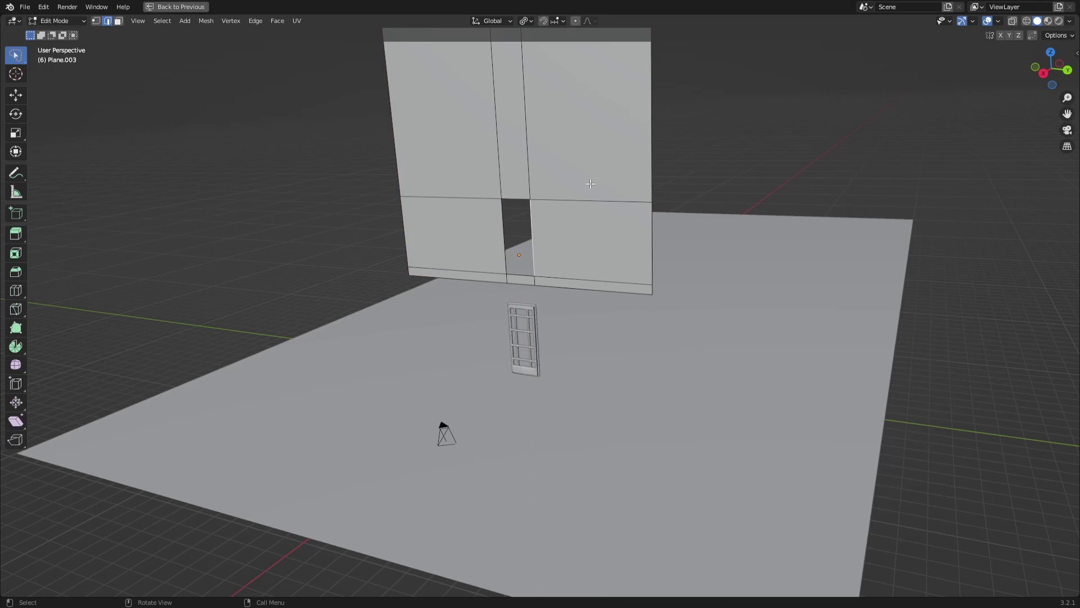
key("Tab")
key("ctrl+z")
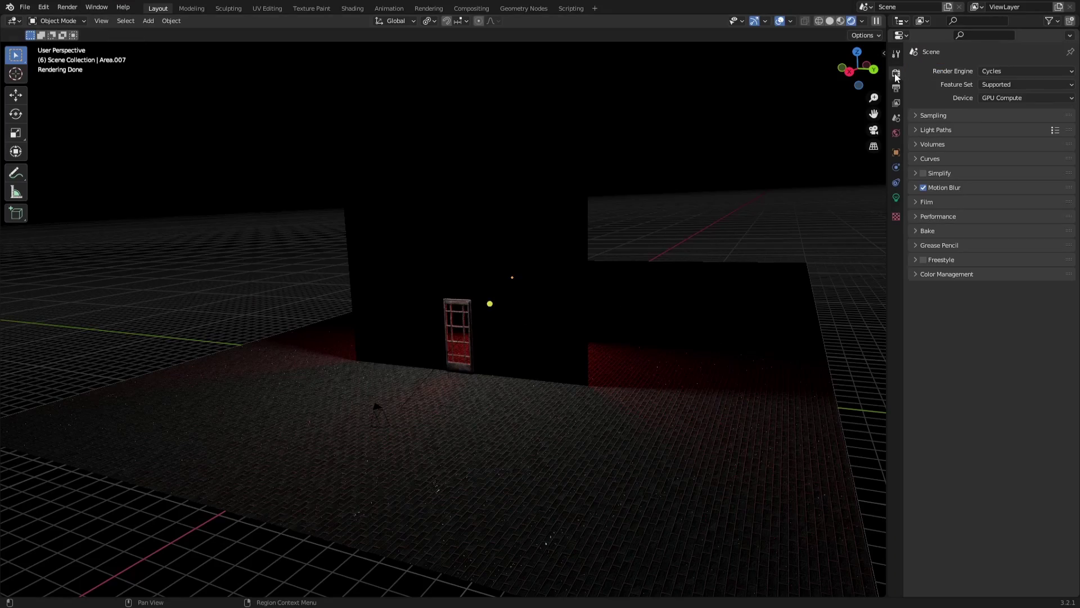
- Enable Transparent and Transparent Glass in the render Film settings
left_click(914, 201)
left_click(932, 279)
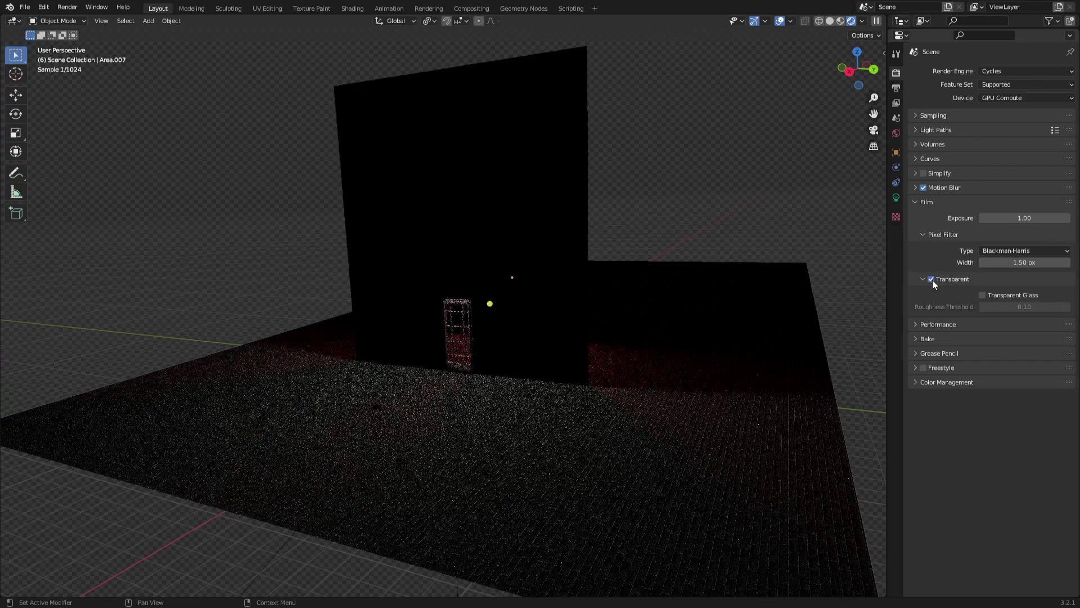
left_click(983, 294)
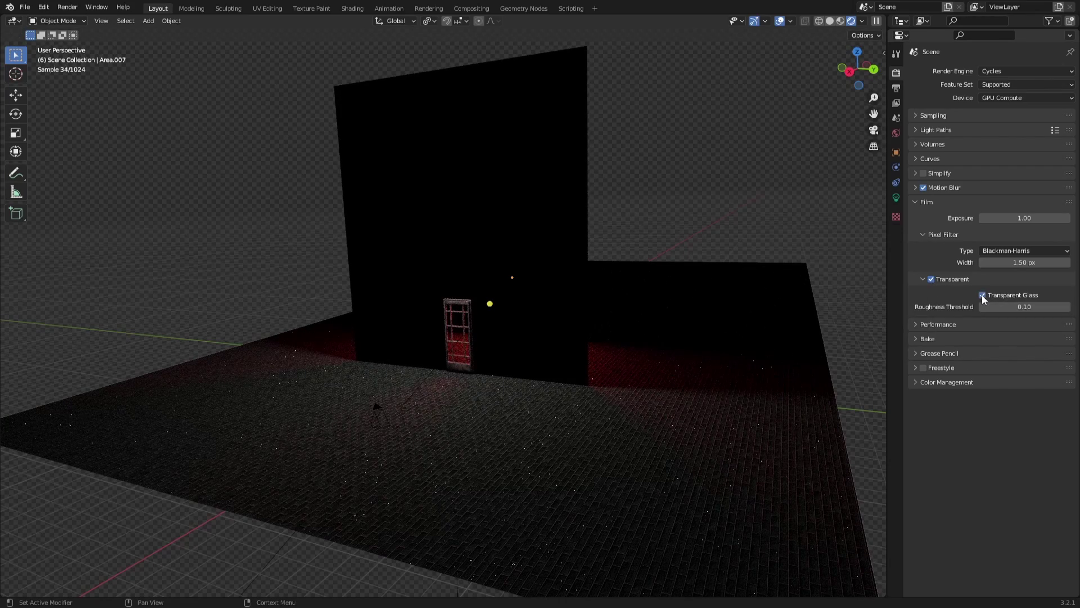
- Set the wall object to Holdout in its Visibility settings
left_click(897, 152)
left_click(917, 326)
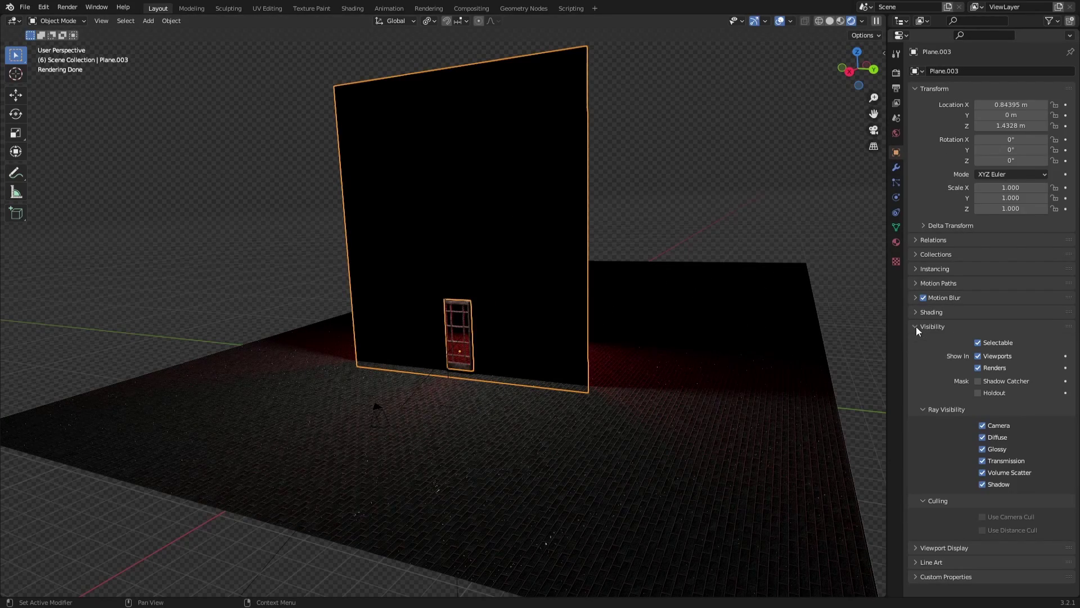
left_click(979, 393)
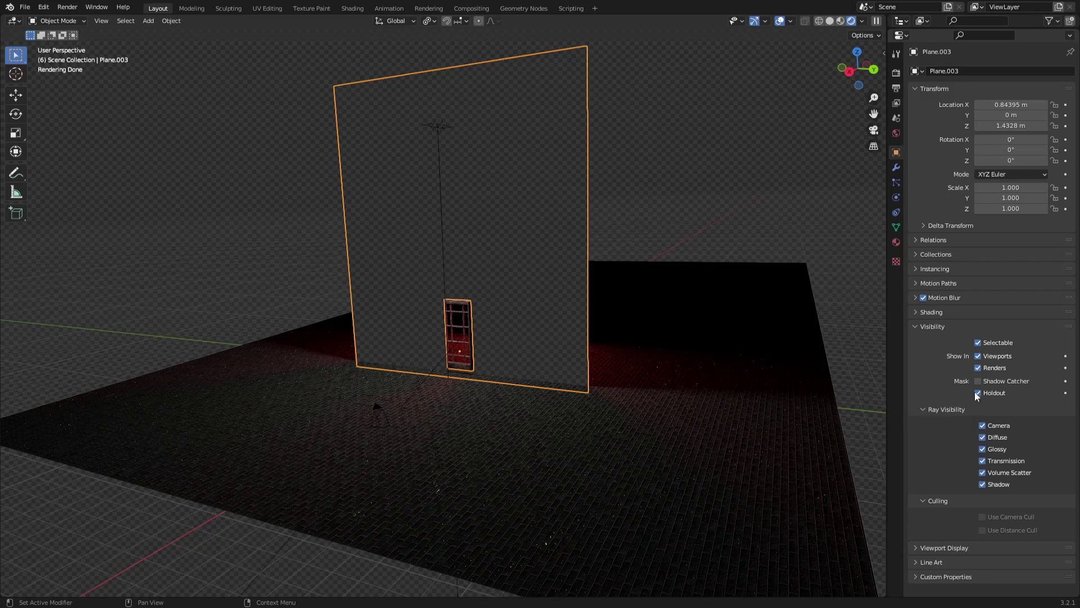
- View the scene through the camera and play the animation from the start
middle_click_drag(436, 433, 462, 406)
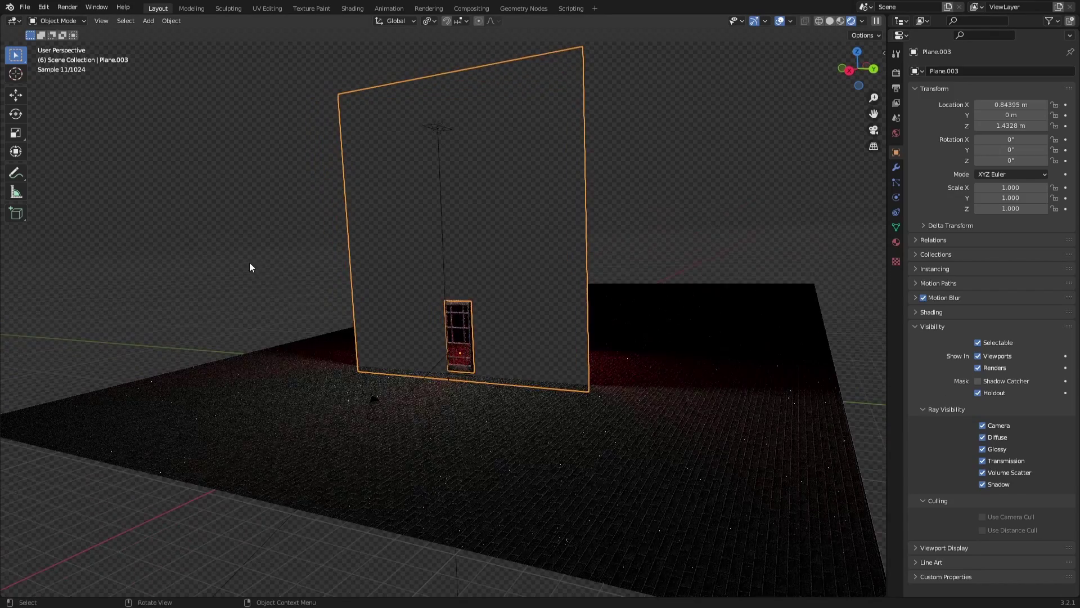
key("KP_0")
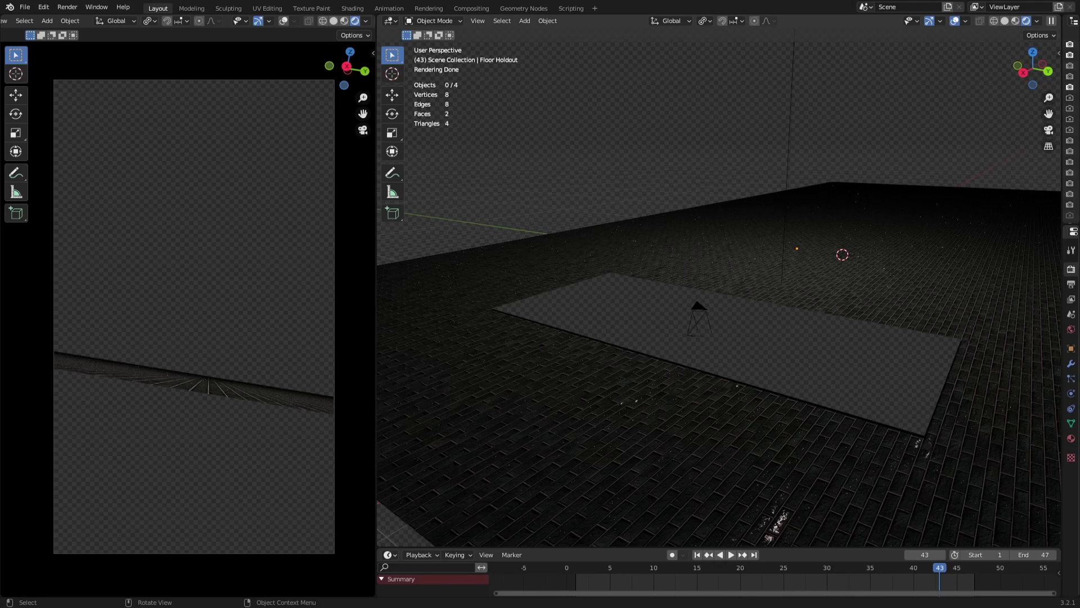
left_click(901, 293)
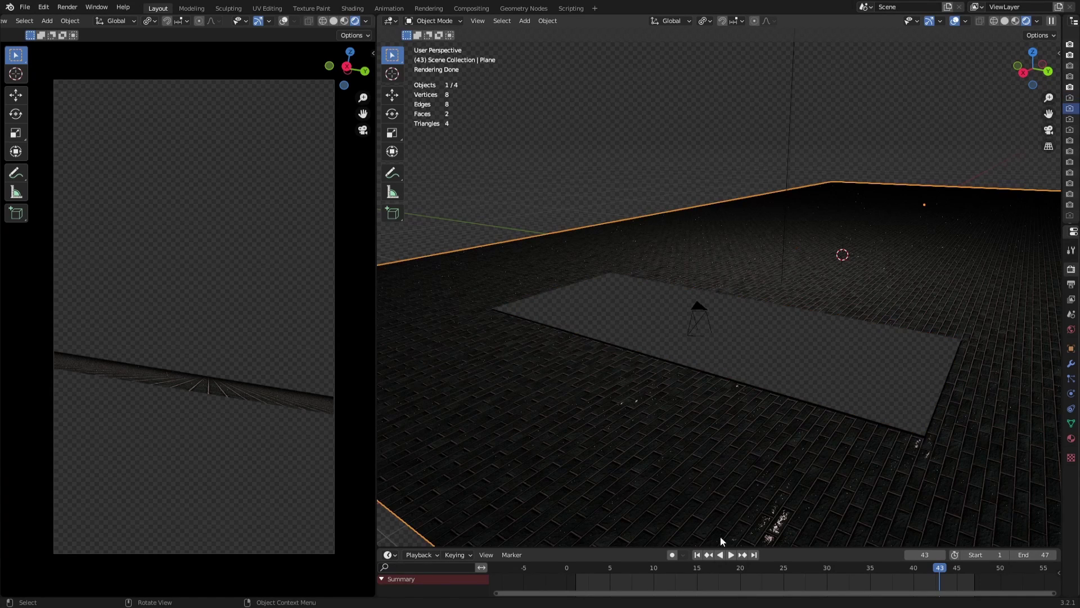
left_click(575, 567)
key("space")
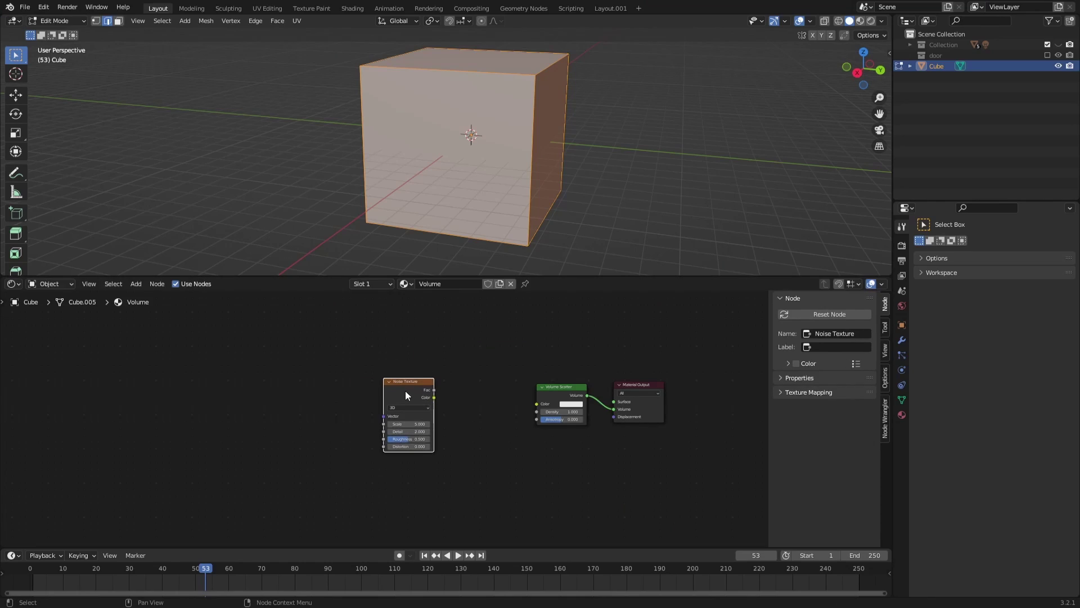
- Insert a ColorRamp between the Noise Texture and Volume Scatter and adjust a colour stop
key("ctrl+t")
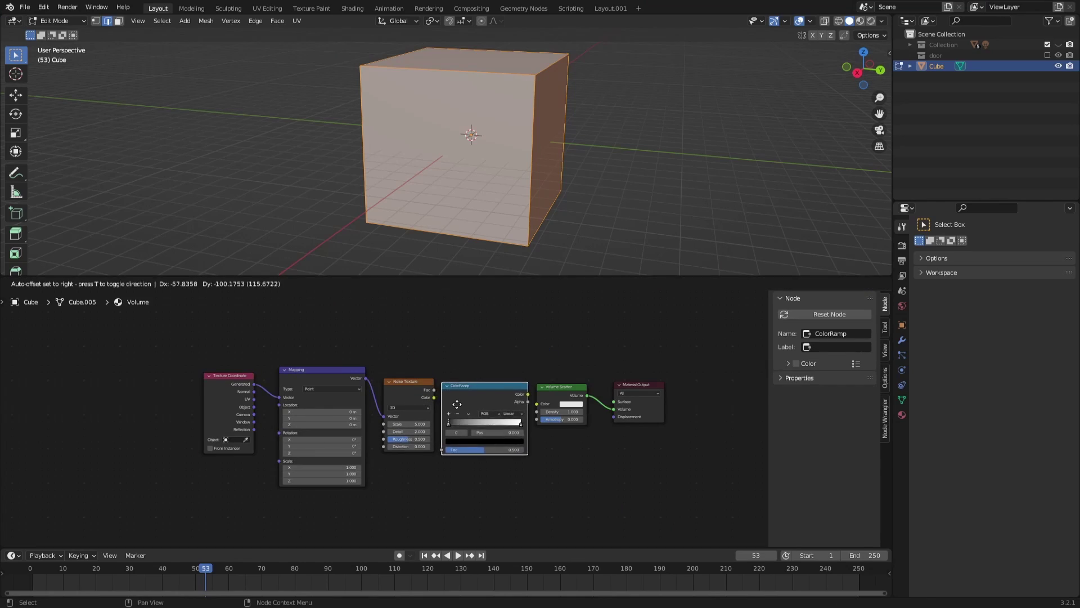
left_click(467, 400)
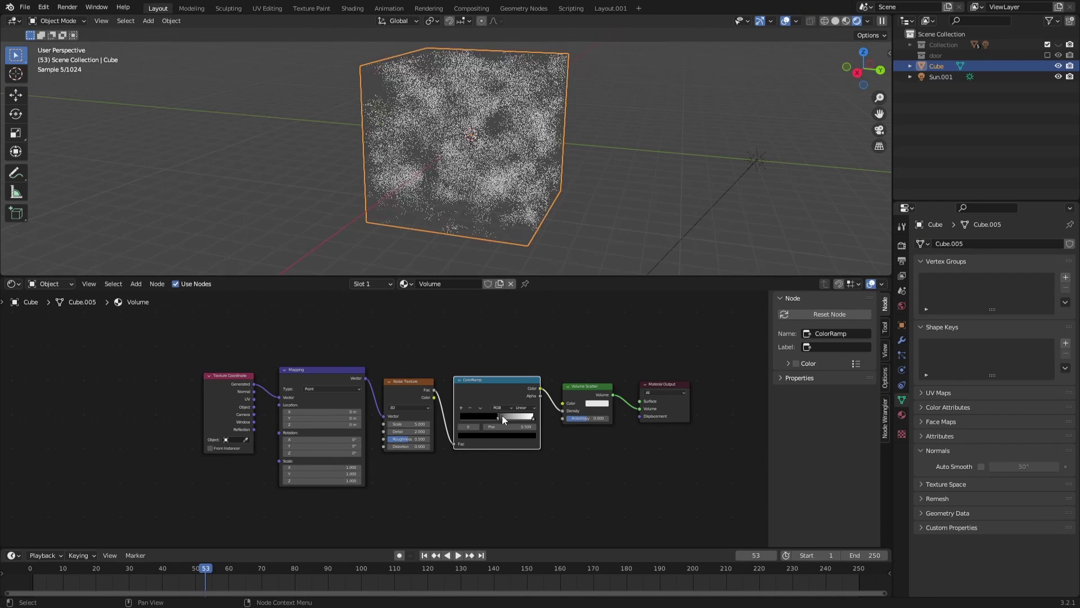
left_click(497, 435)
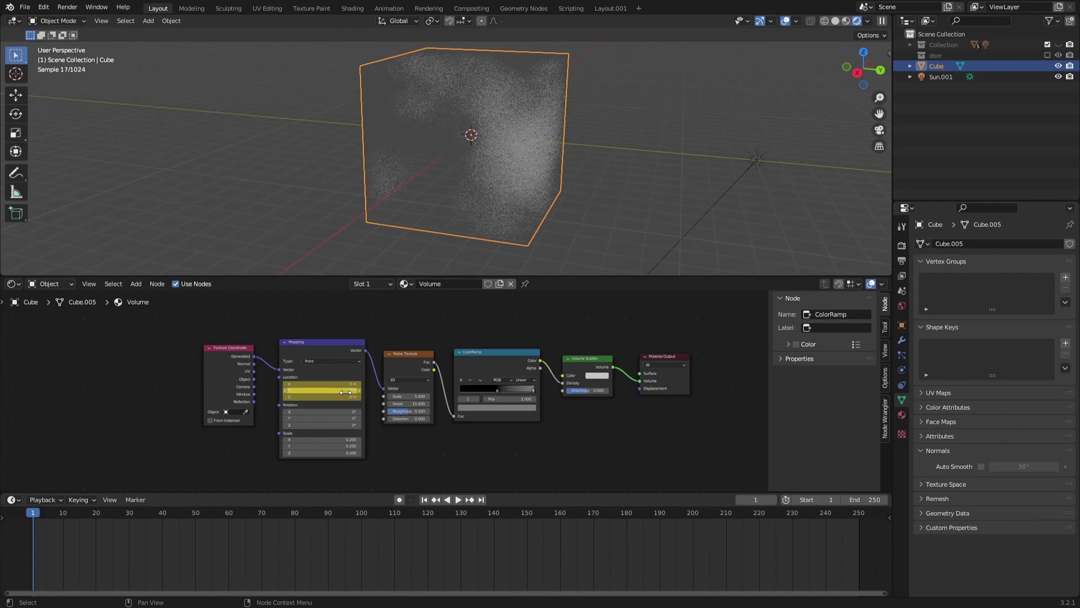
left_click(245, 517)
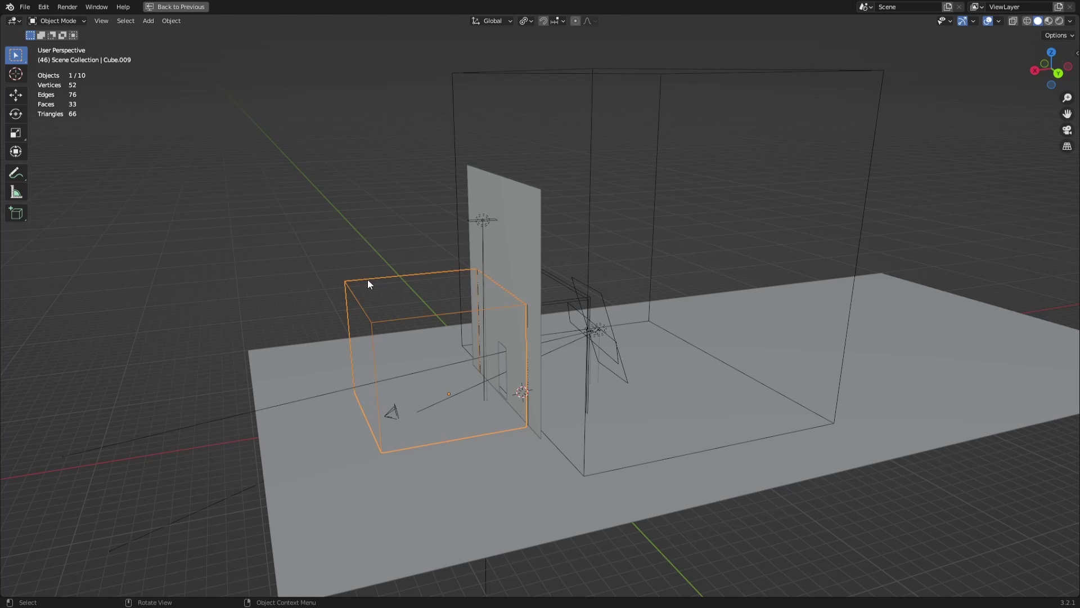
left_click(593, 133)
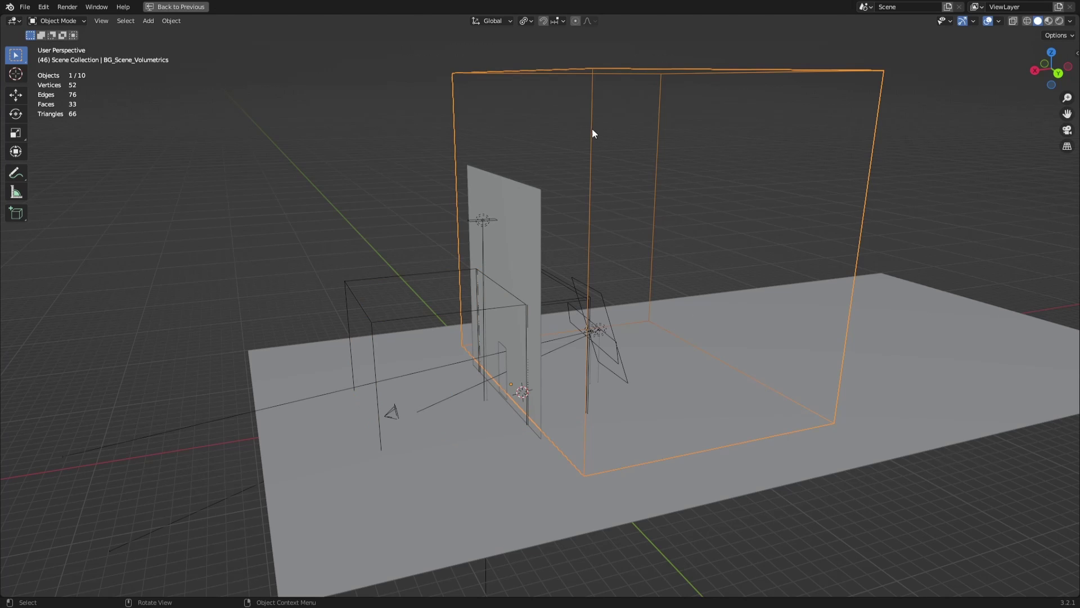
left_click(554, 302)
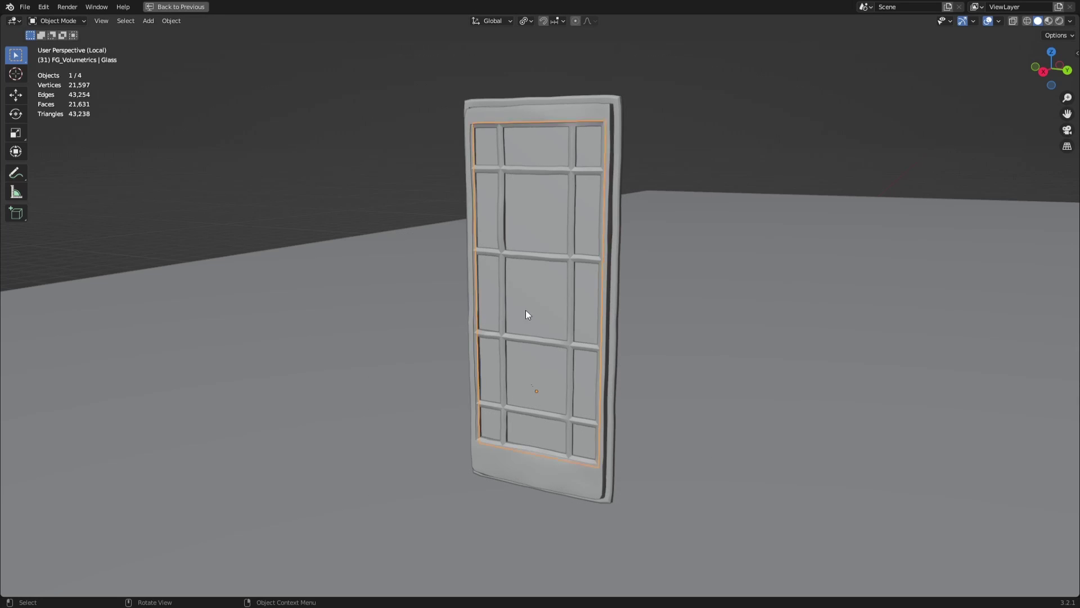
- Move the glass pane beside the door, preview its lower texture layer, and hide the door frame
key("g")
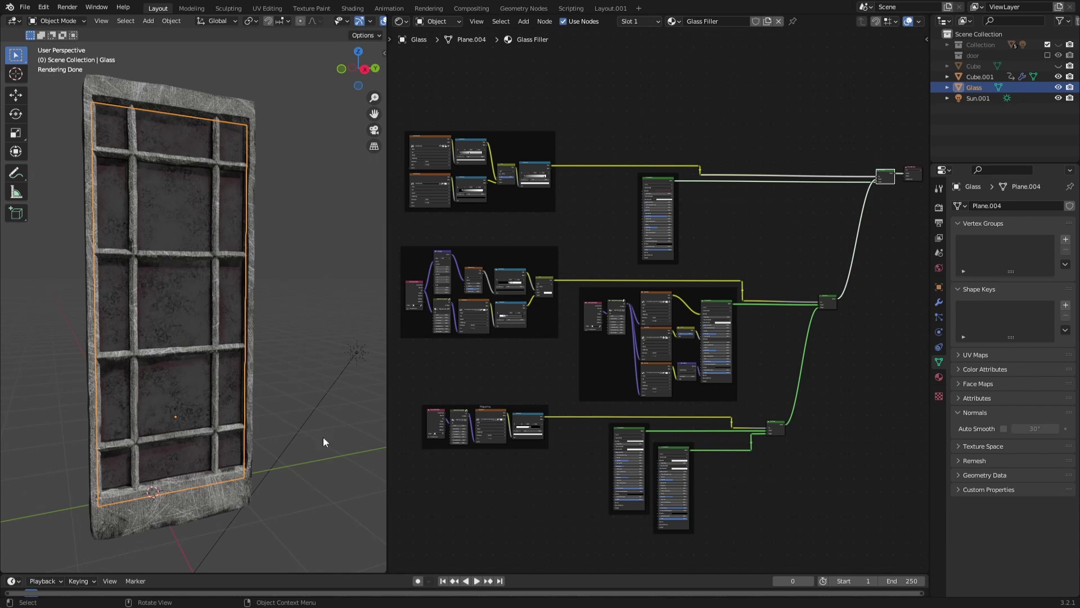
left_click(682, 450, "ctrl+shift")
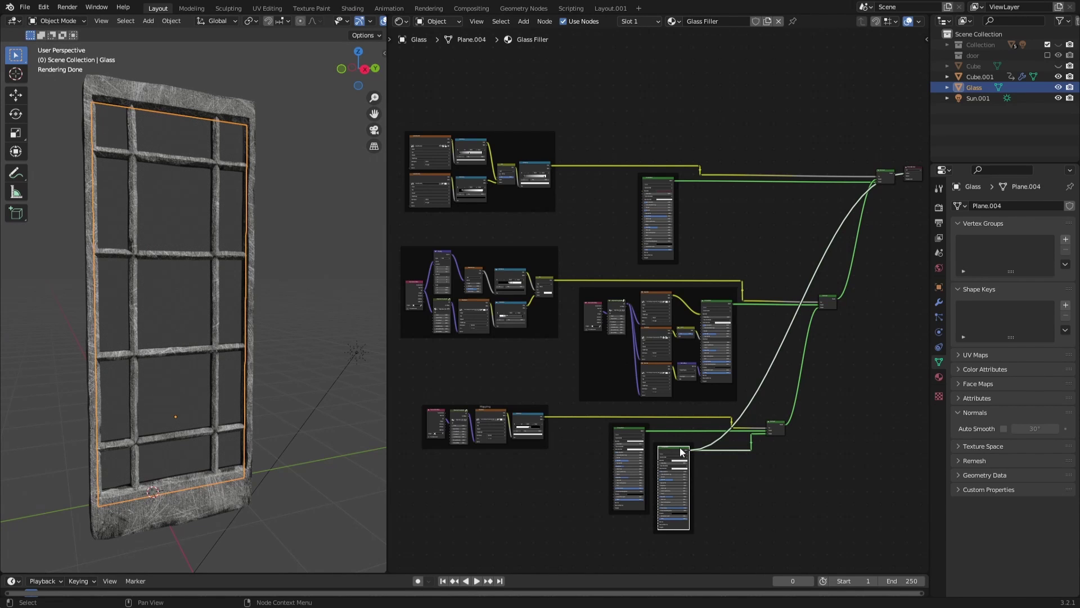
left_click(1059, 78)
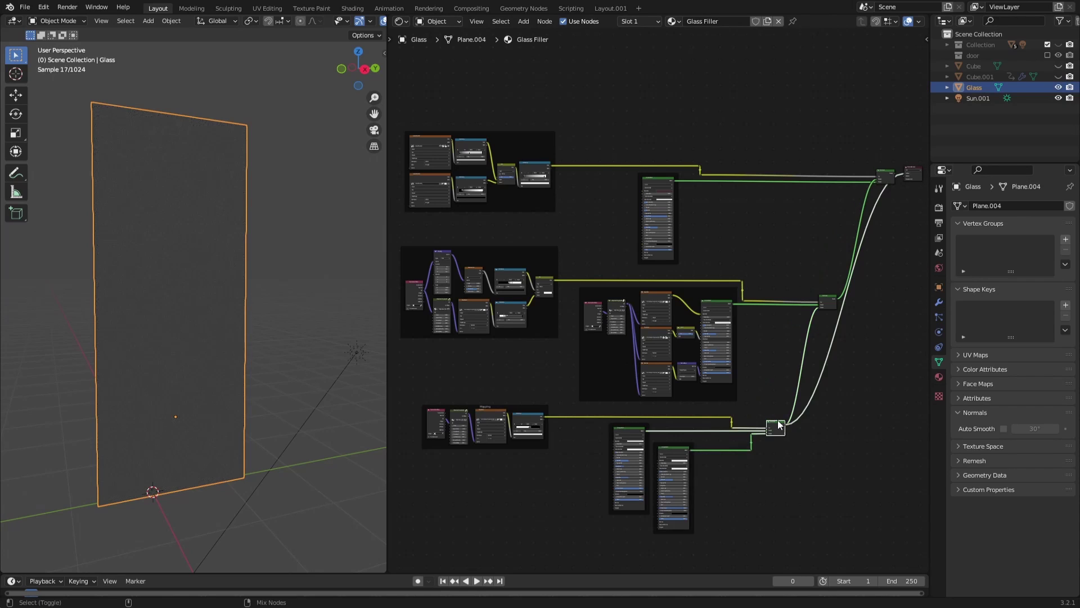
- Reselect the glass pane, preview another Glass Filler layer, and show the door frame again
left_click(356, 353)
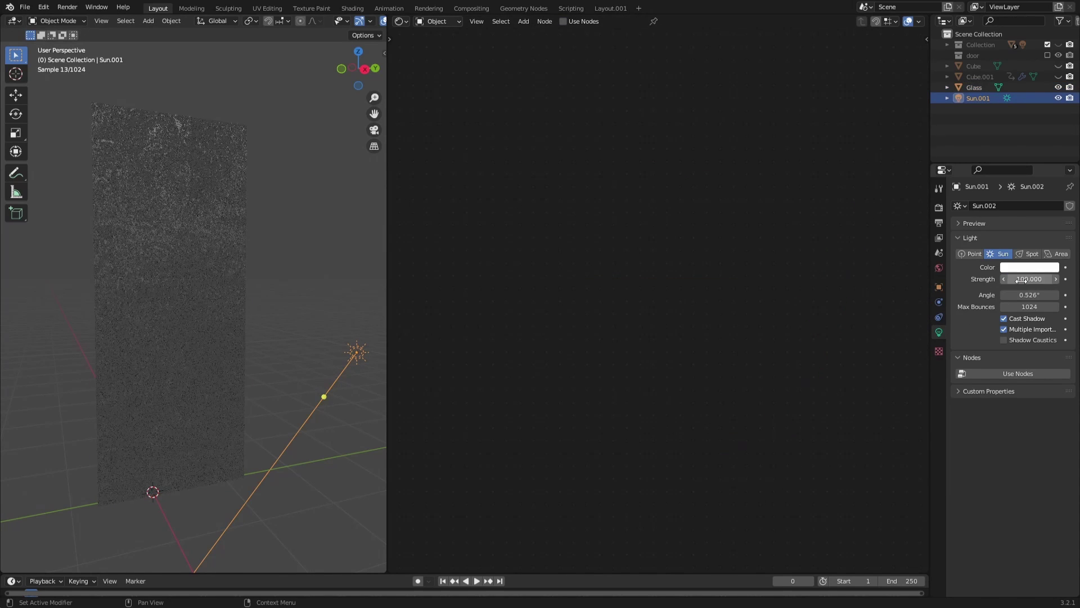
left_click(169, 490)
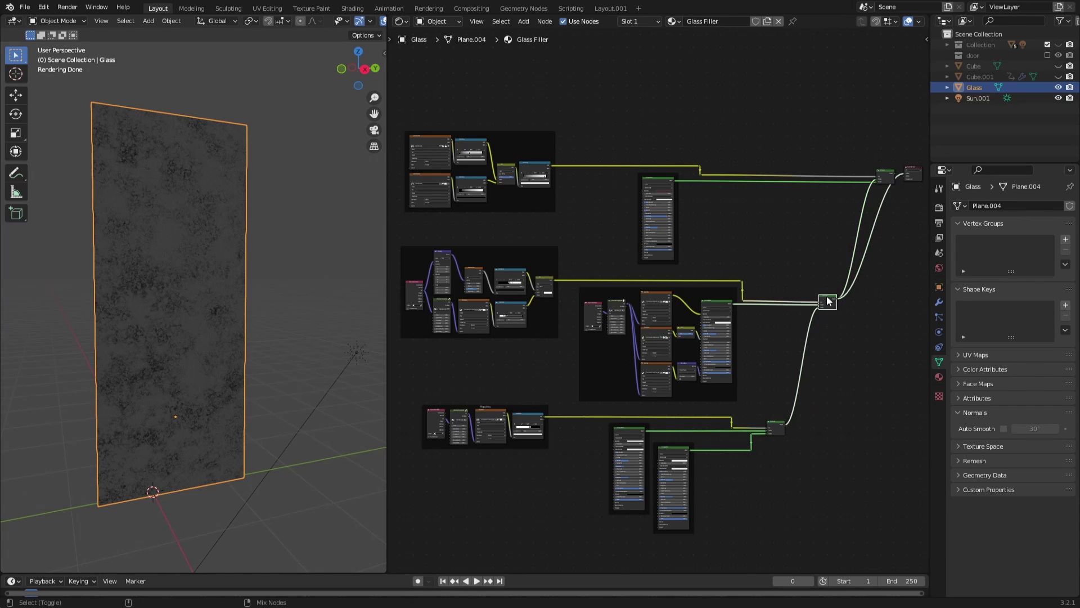
left_click(885, 174, "ctrl+shift")
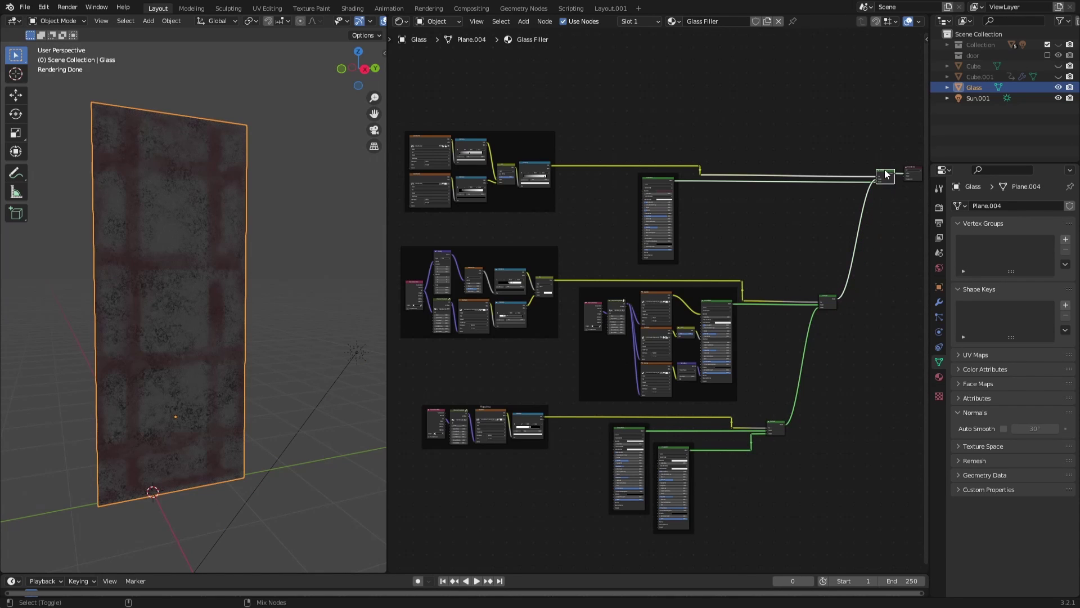
left_click(1059, 76)
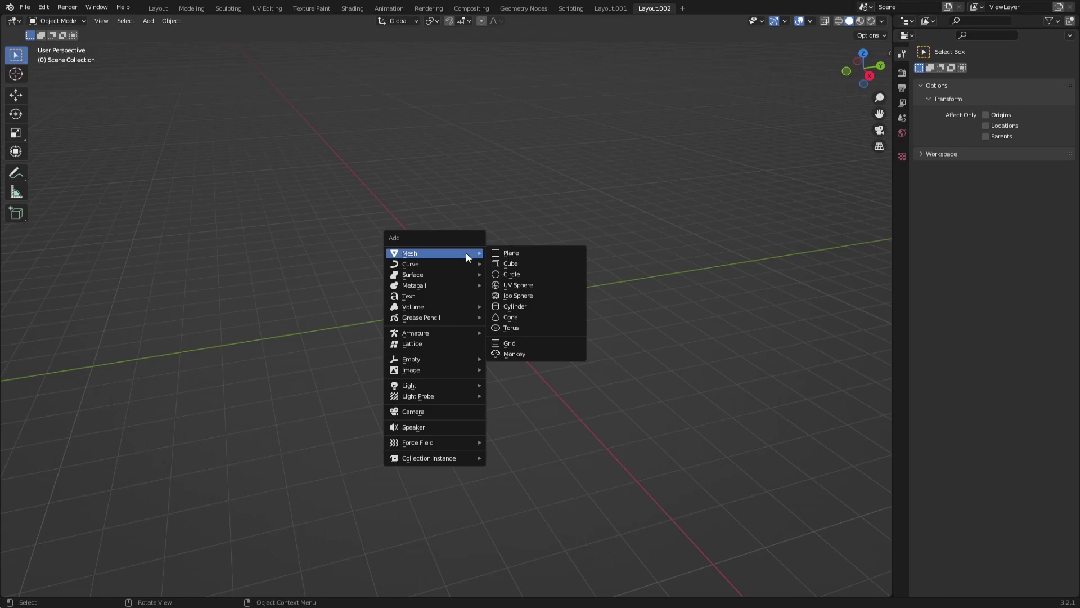
- Add a tapered cylinder and displace it with Musgrave textures, applying the modifier
left_click(523, 311)
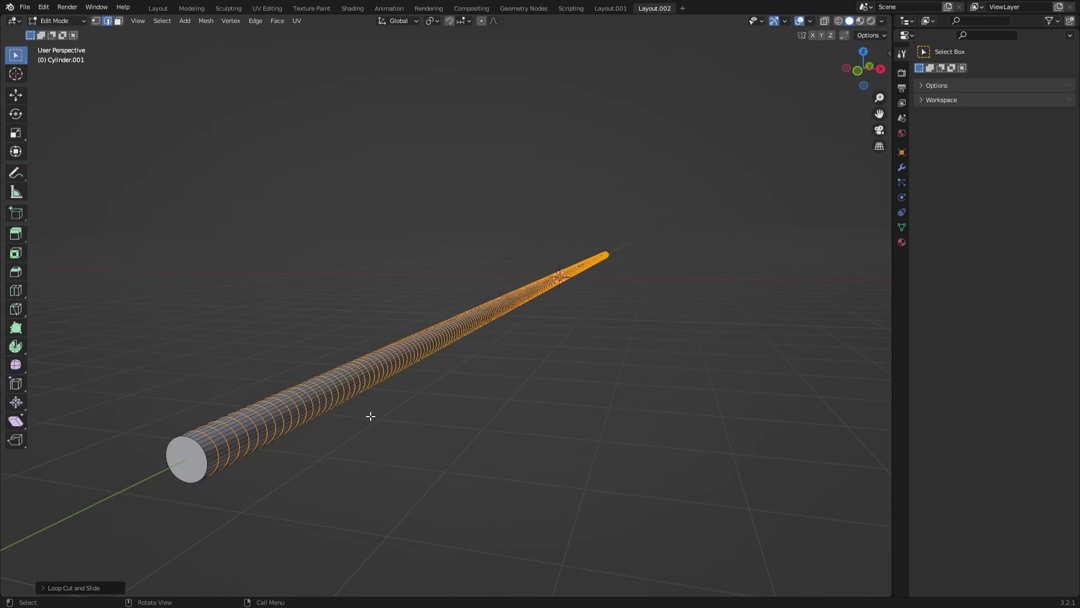
key("s")
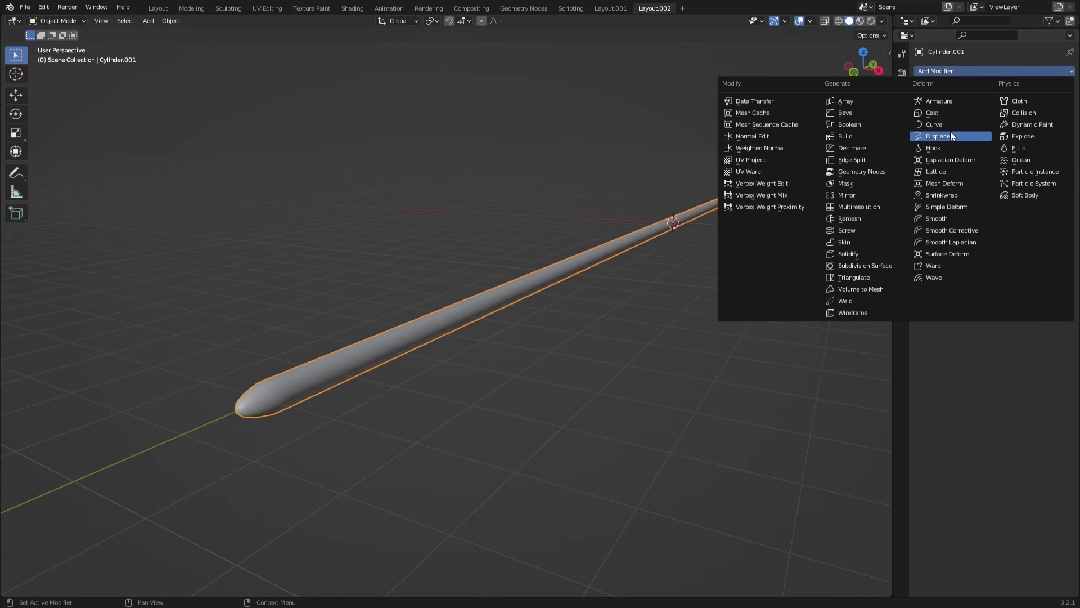
left_click(951, 135)
left_click(968, 105)
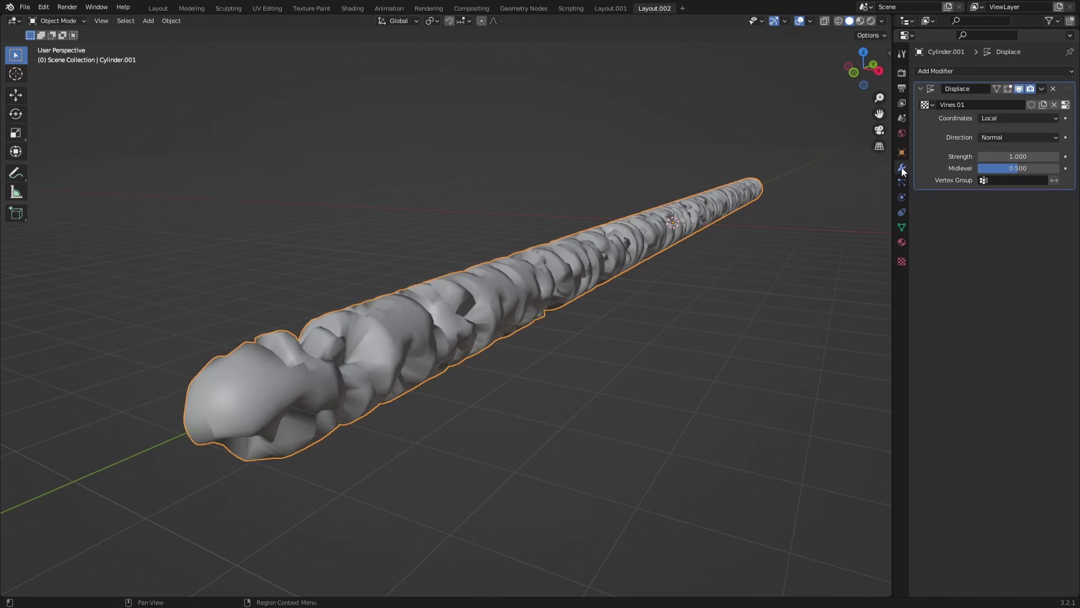
left_click(902, 261)
left_click_drag(1001, 277, 1010, 277)
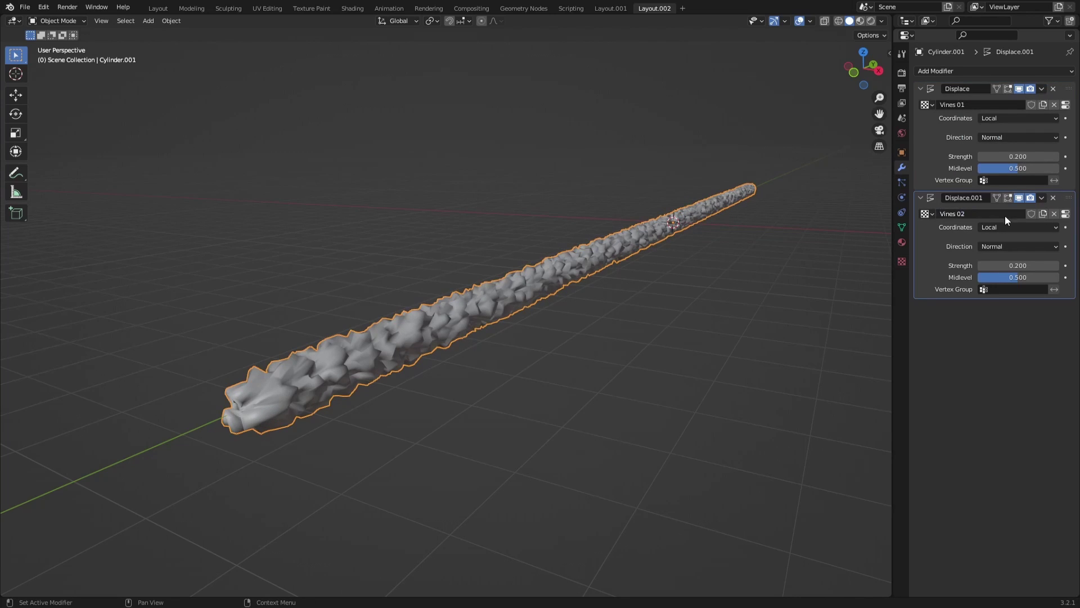
left_click(902, 262)
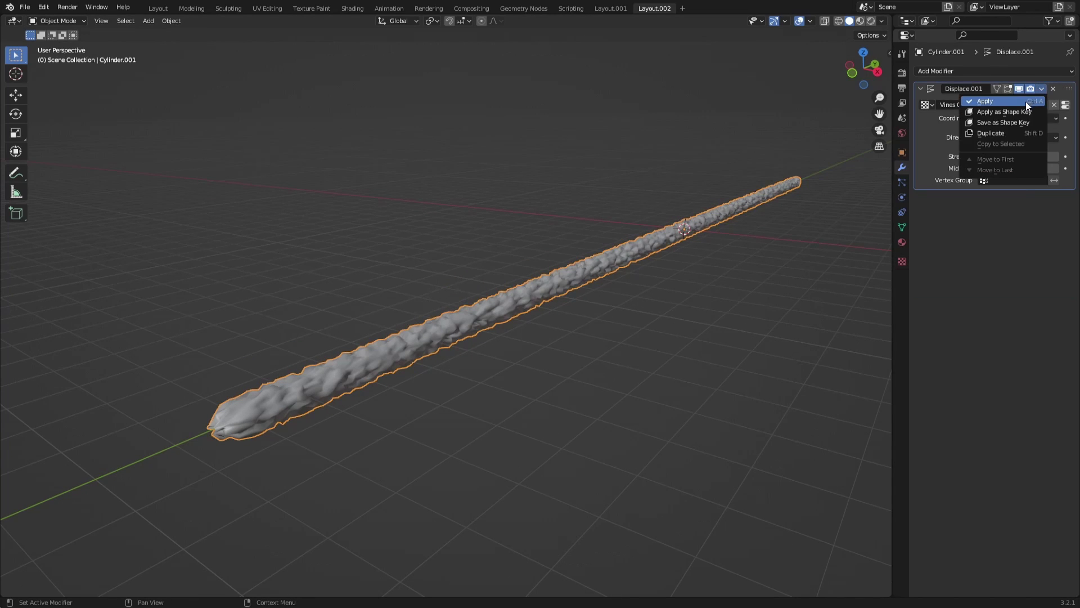
left_click(1026, 102)
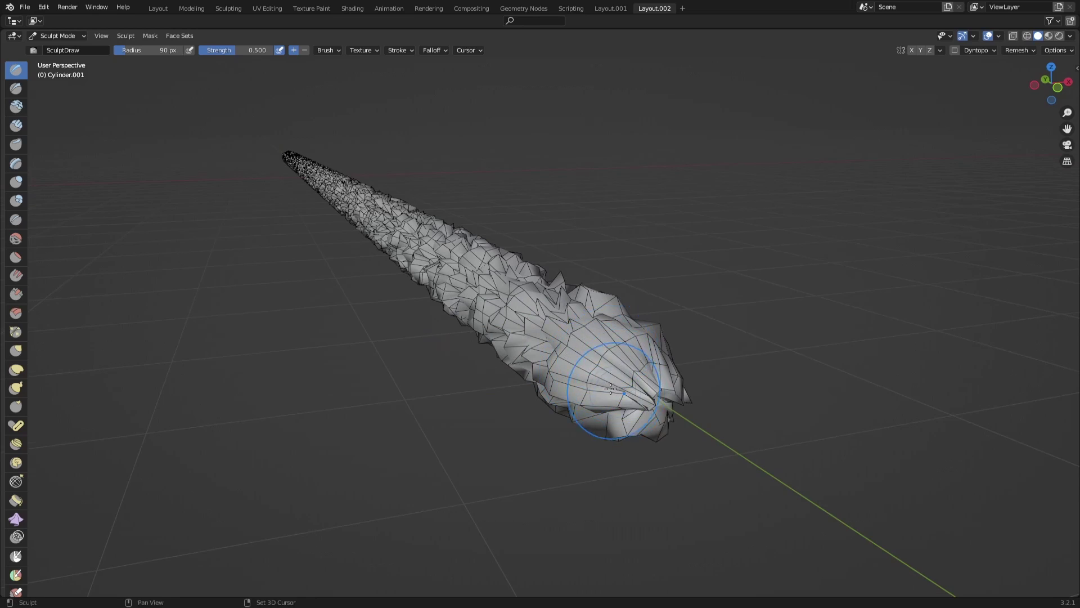
- Sculpt the vine's shape with the Grab brush
middle_click_drag(611, 388, 584, 315)
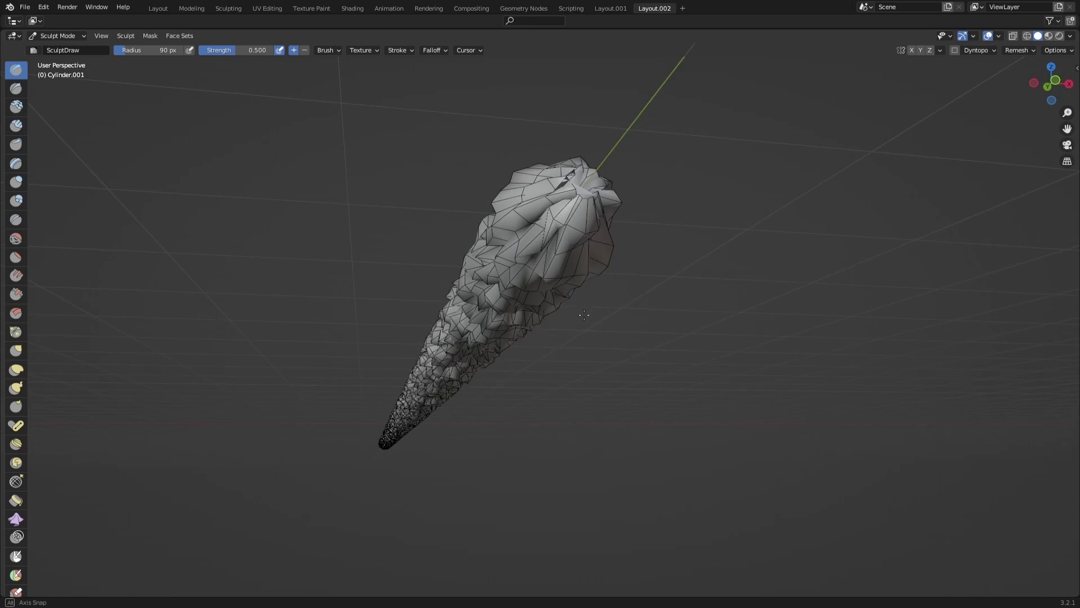
key("g")
mouse_move(565, 219)
middle_mouse_down()
mouse_move(497, 303)
mouse_move(514, 352)
middle_mouse_up()
- Mark seams on the vine's edges, select the whole mesh and bring up UV unwrapping
key("Tab")
mouse_move(542, 294)
middle_mouse_down()
mouse_move(529, 248)
mouse_move(579, 332)
middle_mouse_up()
key("ctrl+e")
left_click(525, 241)
key("a")
key("u")
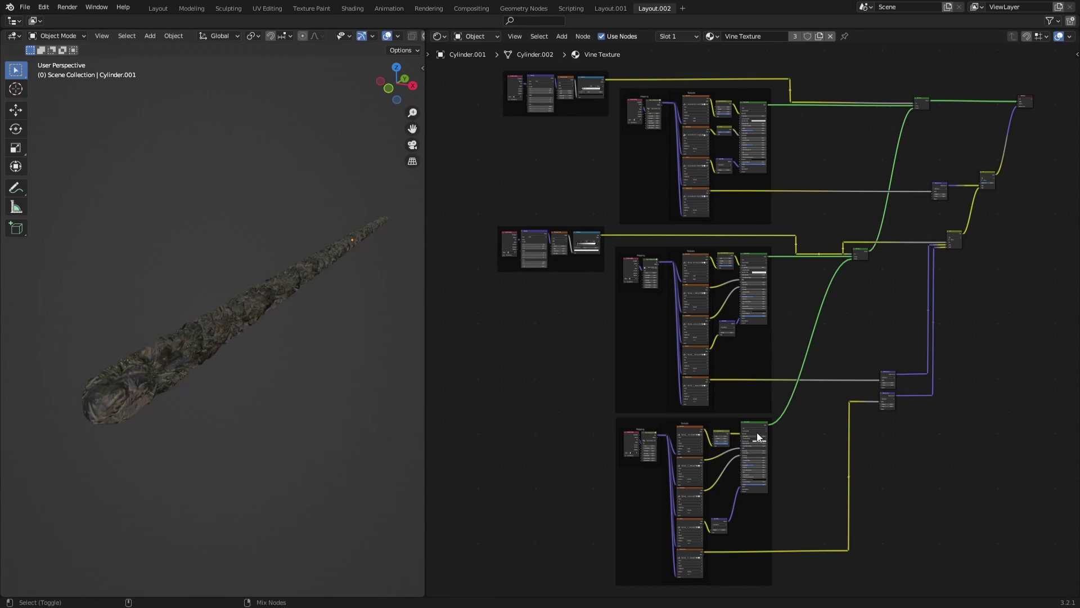
- Preview the top, middle and rock texture groups, the small mix, the mask, then the final mixed rock material on the vine
left_click(759, 427, "ctrl+shift")
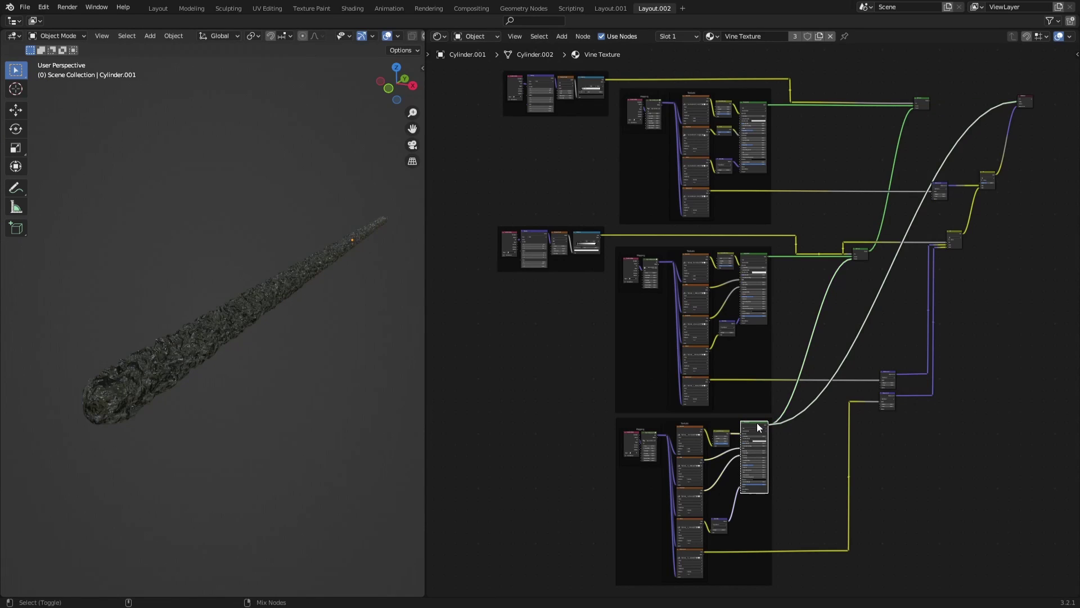
left_click(757, 255, "ctrl+shift")
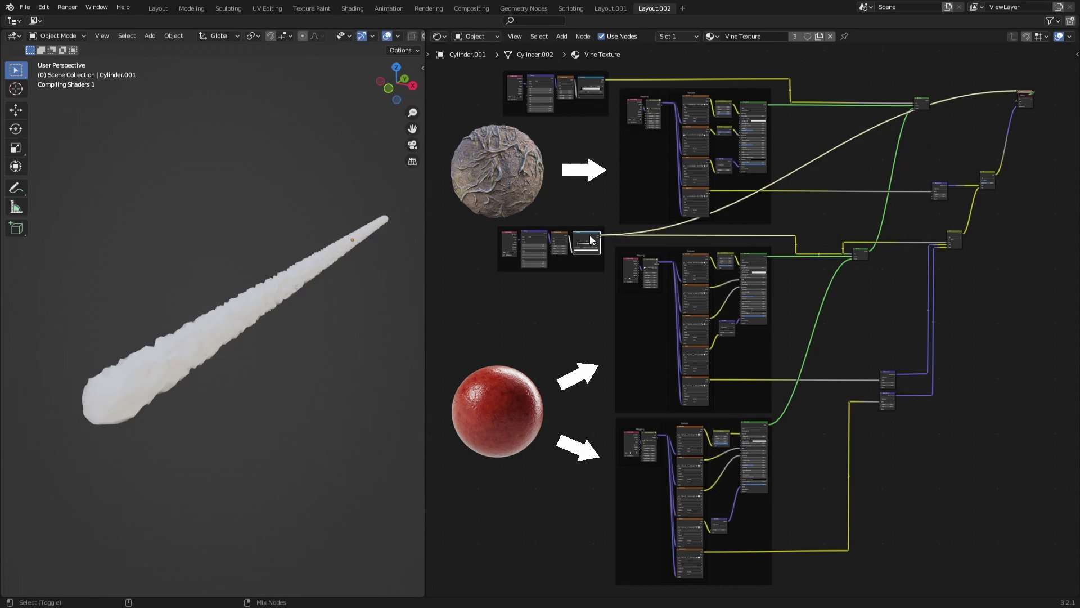
left_click(861, 253, "ctrl+shift")
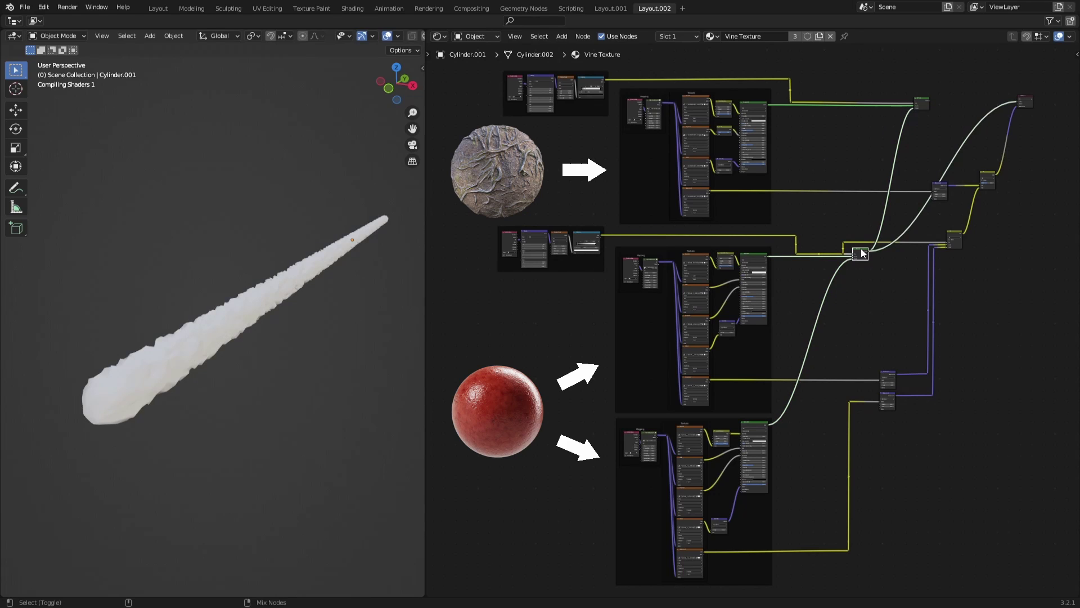
left_click(758, 107, "ctrl+shift")
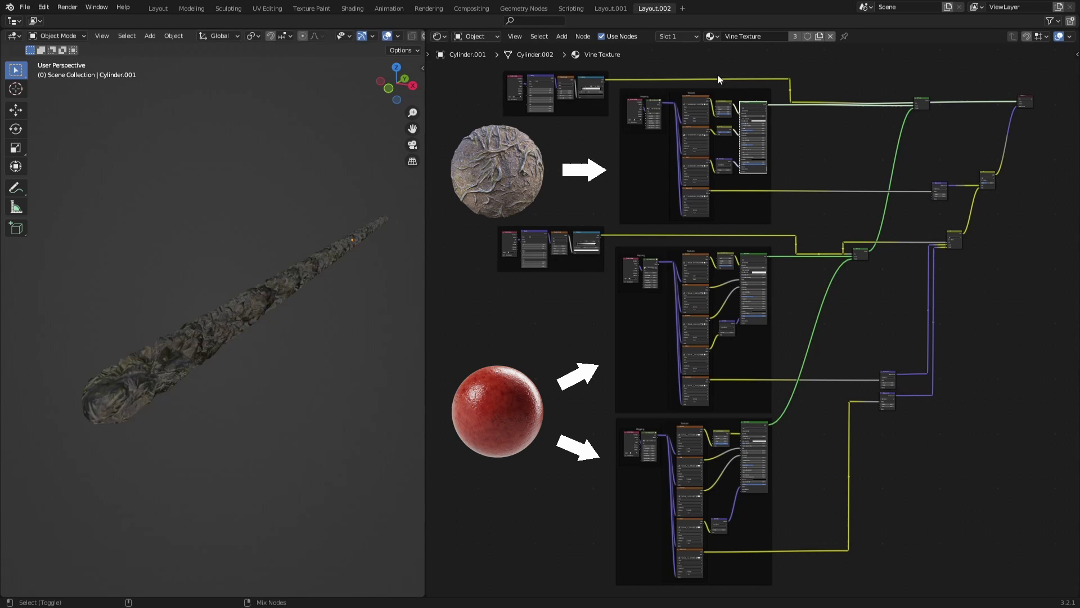
left_click(590, 83, "ctrl+shift")
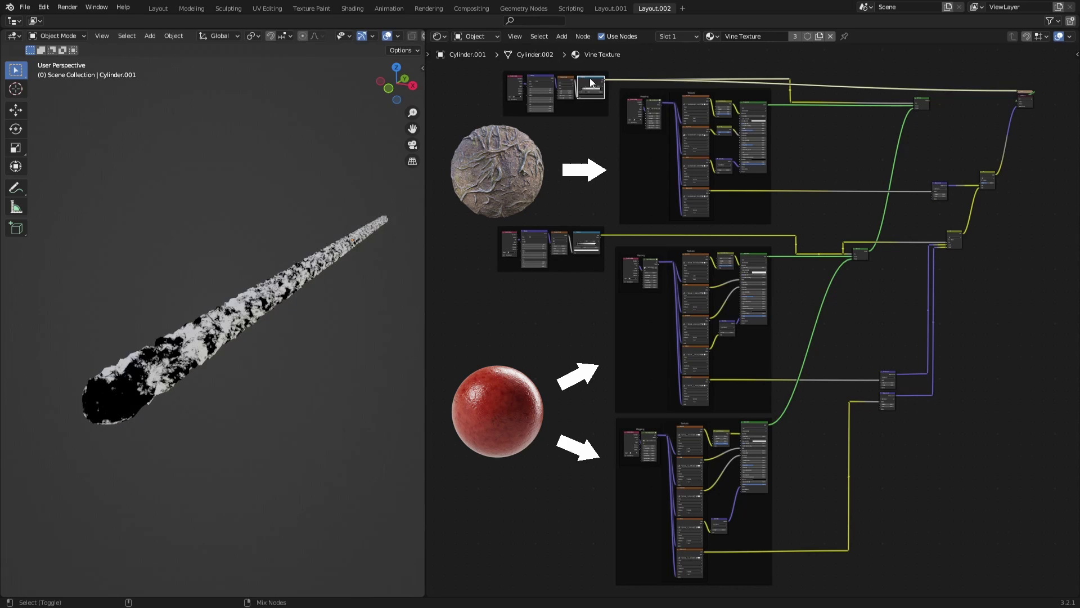
left_click(922, 103, "ctrl+shift")
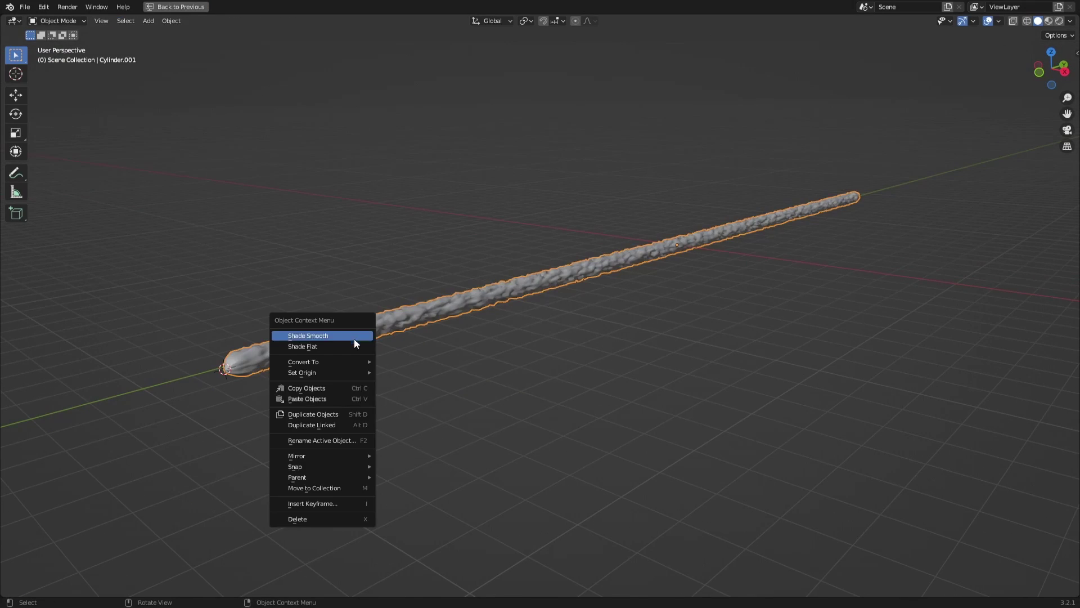
- Add a Bezier curve and extrude a rounded bend from its end along Y
mouse_move(337, 373)
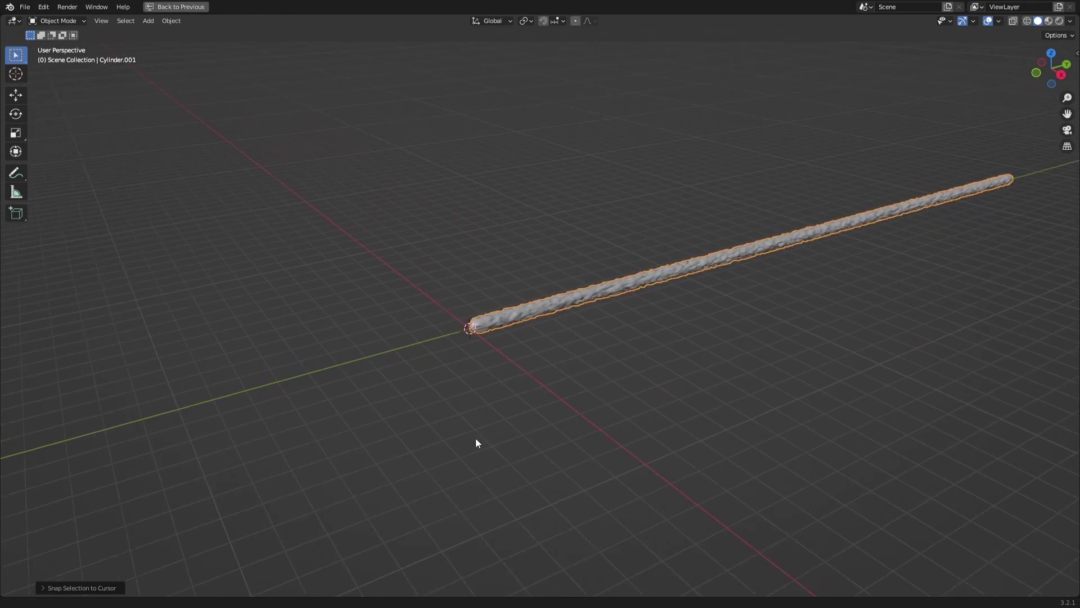
left_click(394, 245)
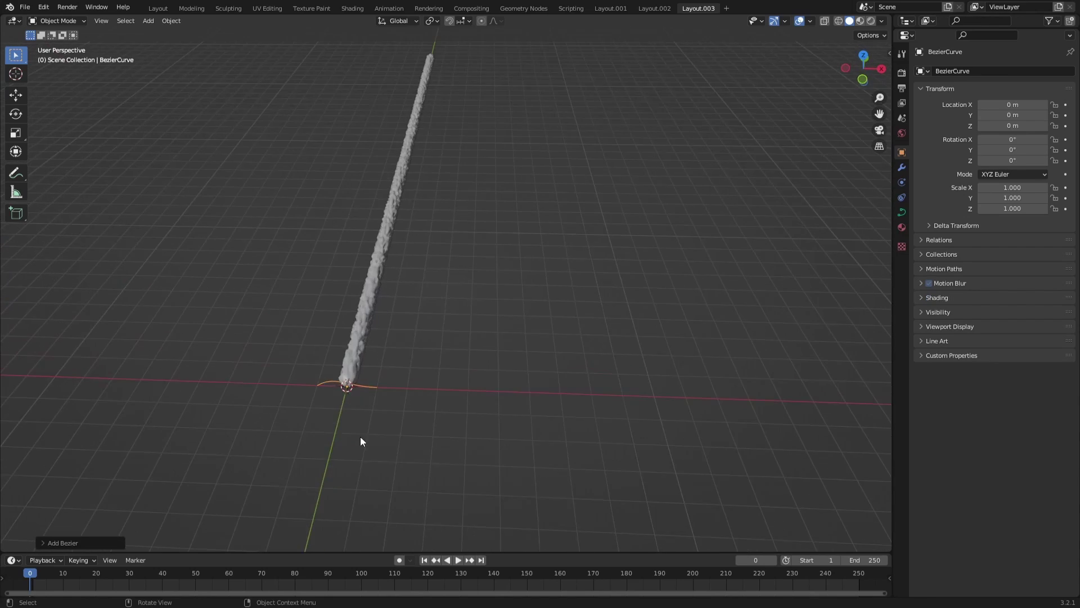
key("Tab")
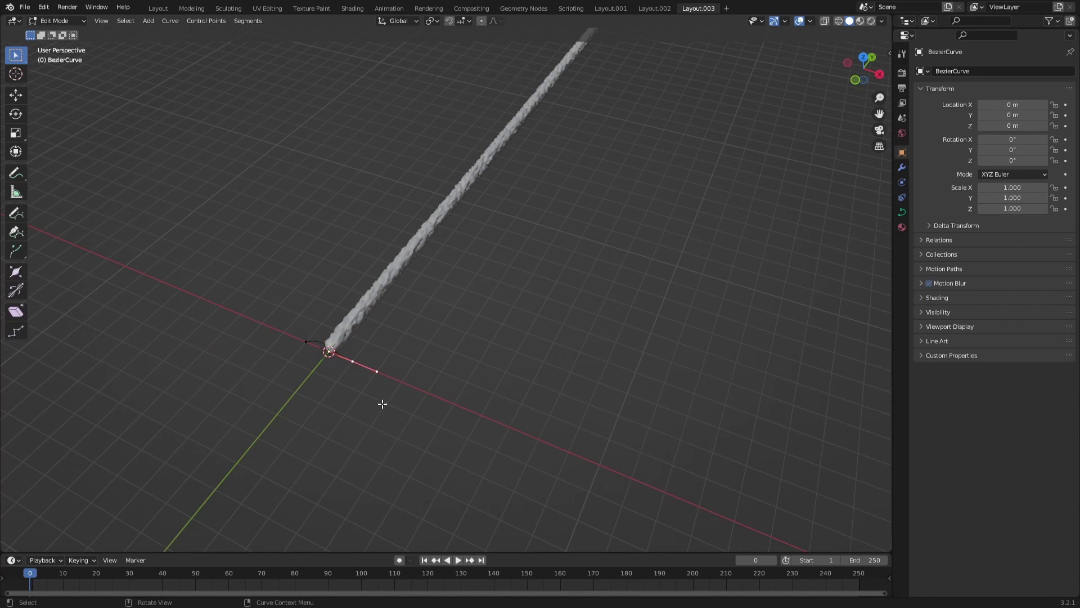
key("e")
key("y")
left_click(565, 376)
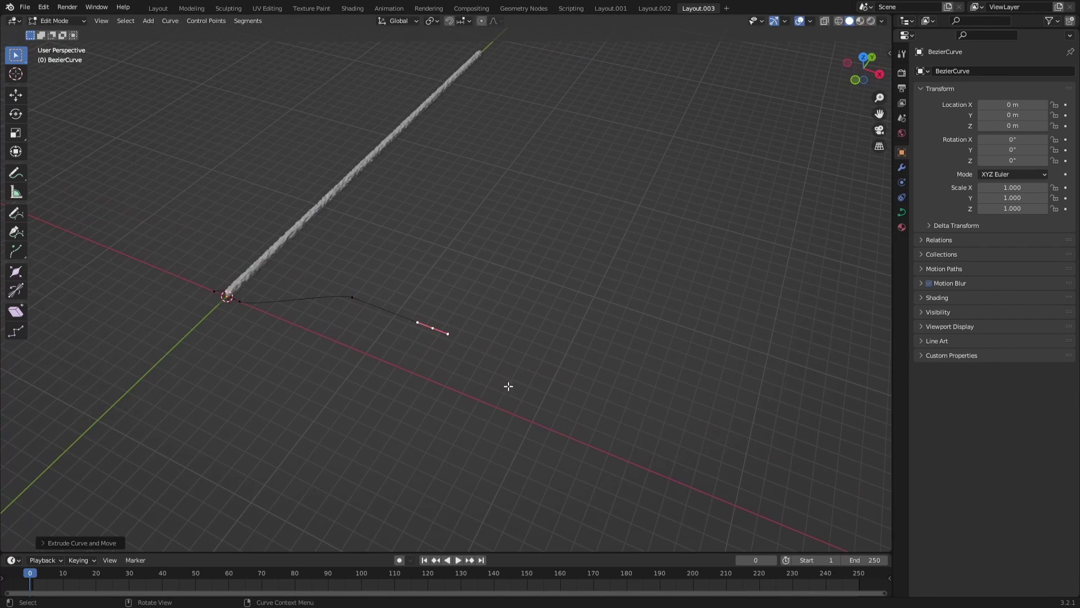
key("s")
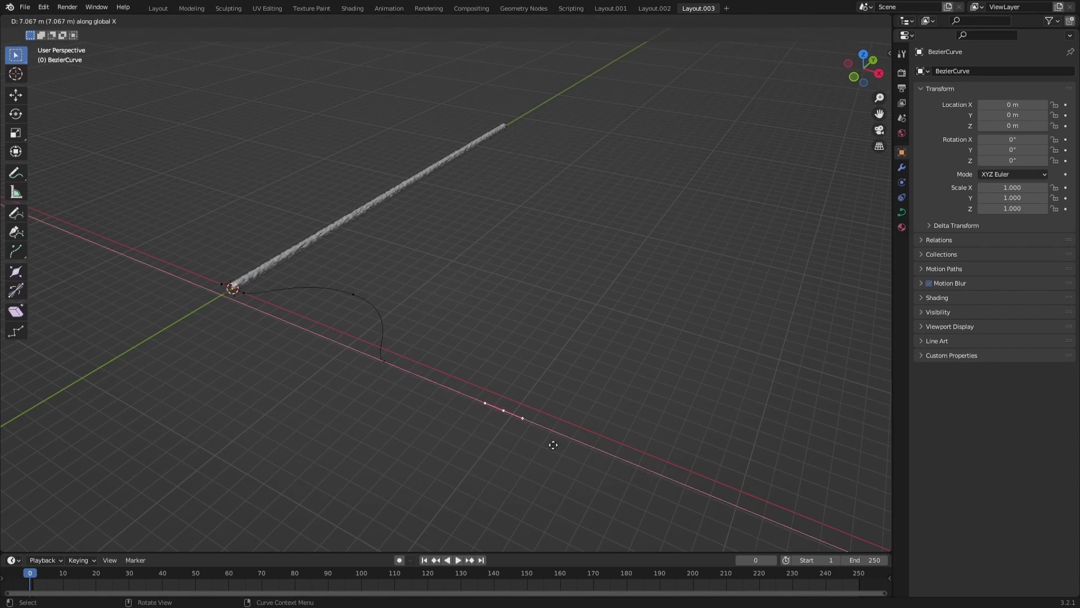
left_click(444, 423)
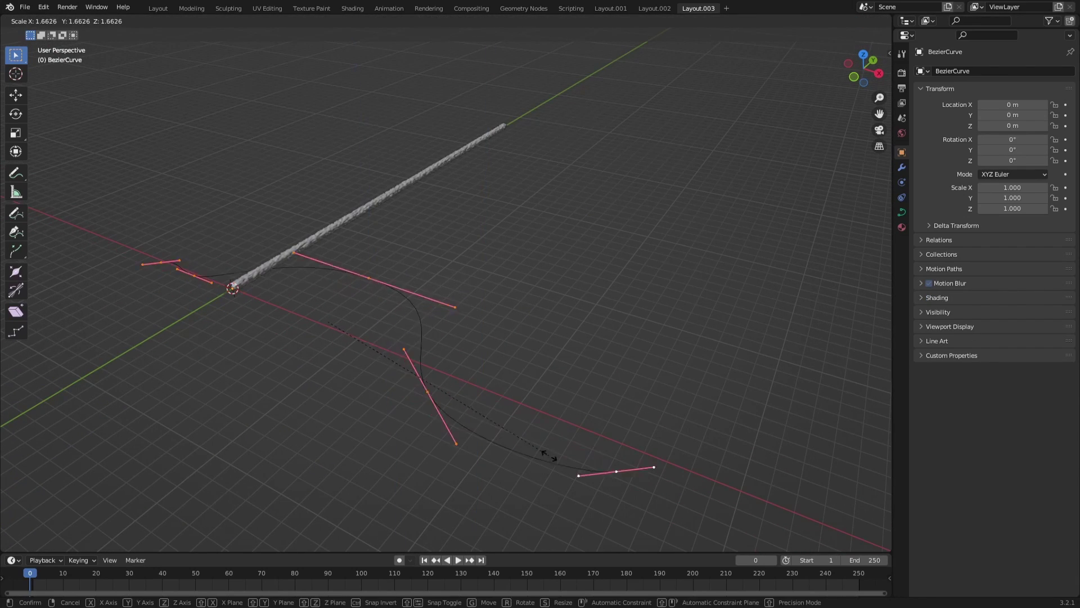
key("Tab")
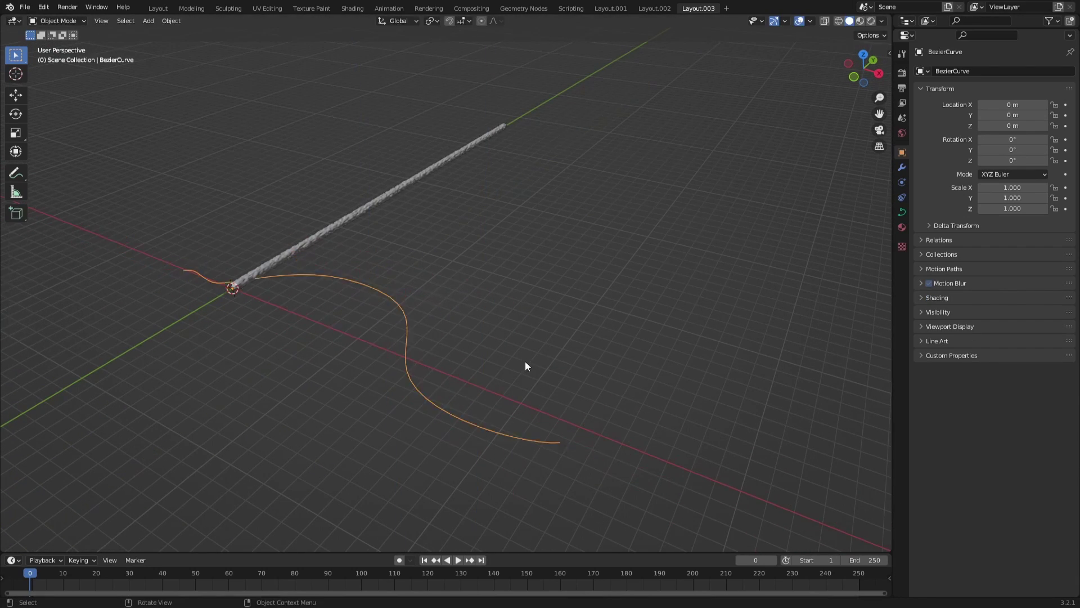
middle_click_drag(525, 361, 604, 191)
- Give the vine a Curve modifier following BezierCurve with Y as the deform axis
left_click(902, 167)
left_click(989, 71)
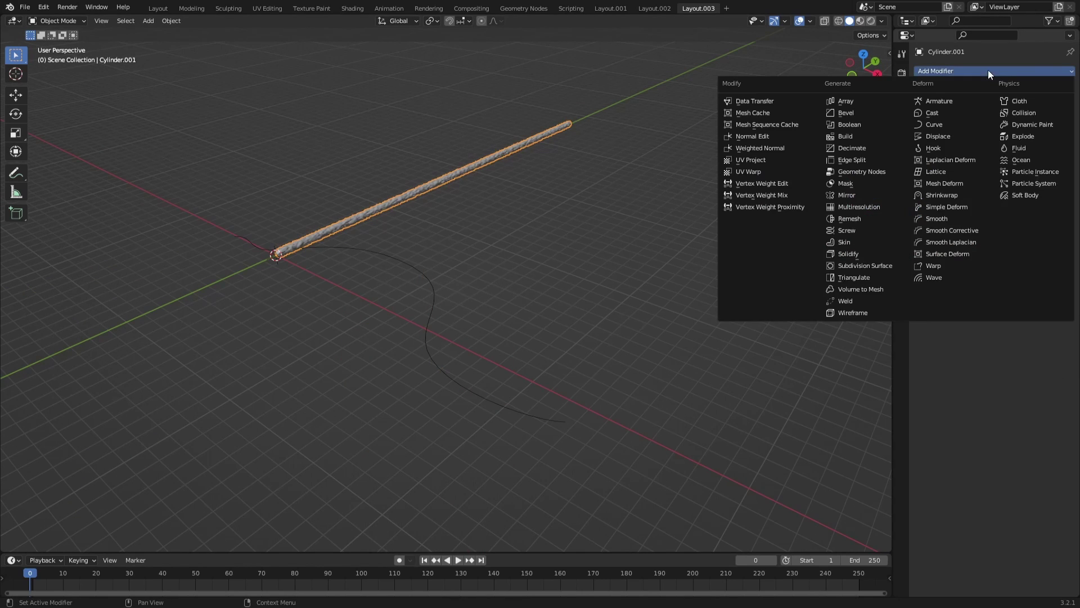
left_click(934, 125)
key("e")
left_click(430, 288)
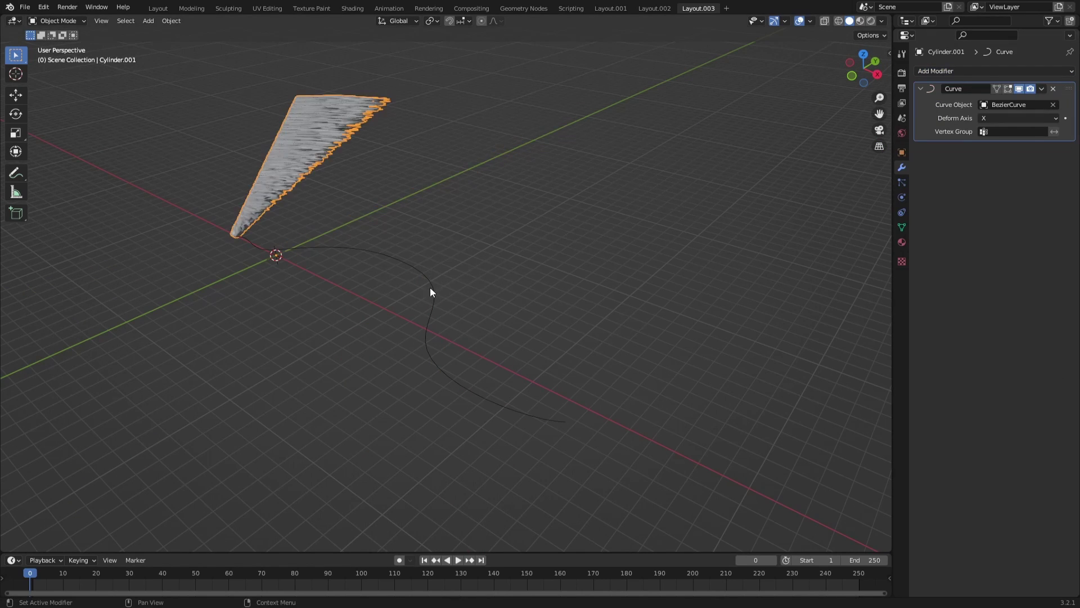
left_click(1010, 118)
left_click(1011, 131)
- Keyframe the vine's start location, then its end location further along the curve at a later frame
key("g")
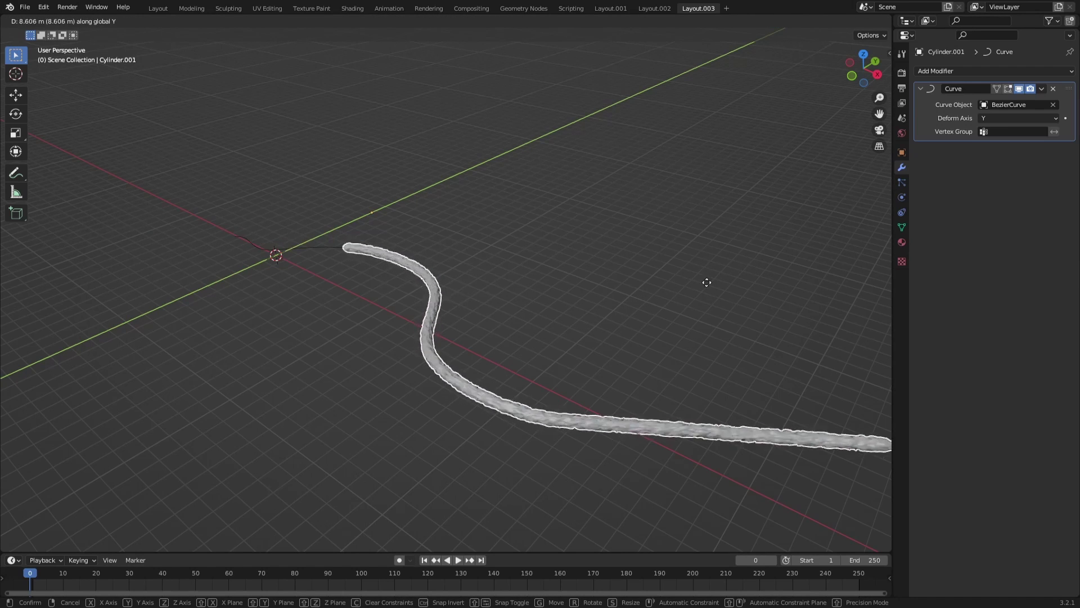
left_click(404, 216)
key("i")
left_click(404, 217)
left_click(278, 578)
key("space")
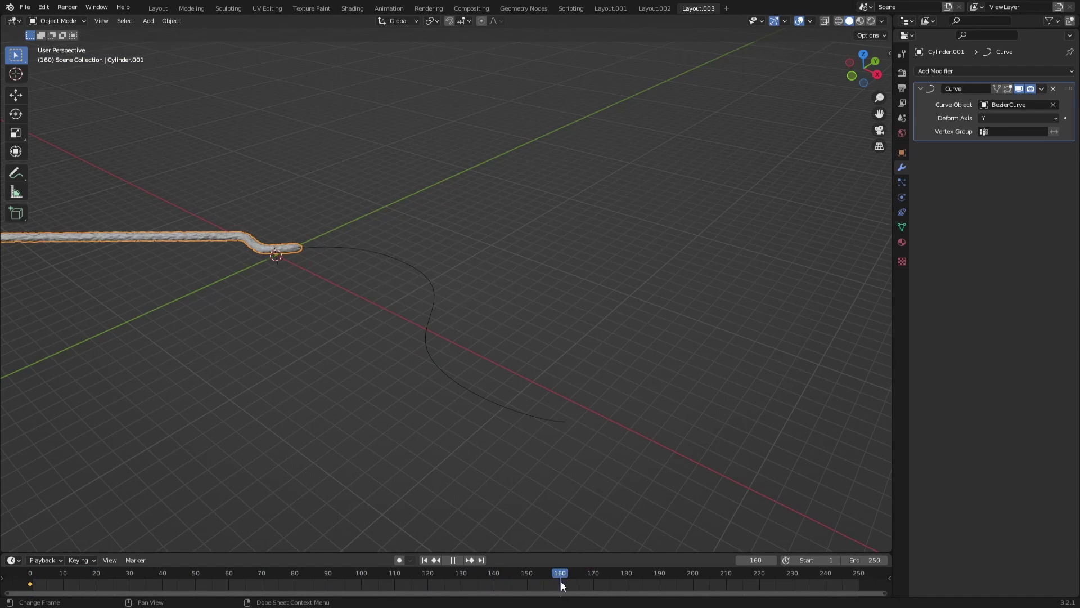
key("g")
left_click(330, 347)
key("i")
left_click(331, 347)
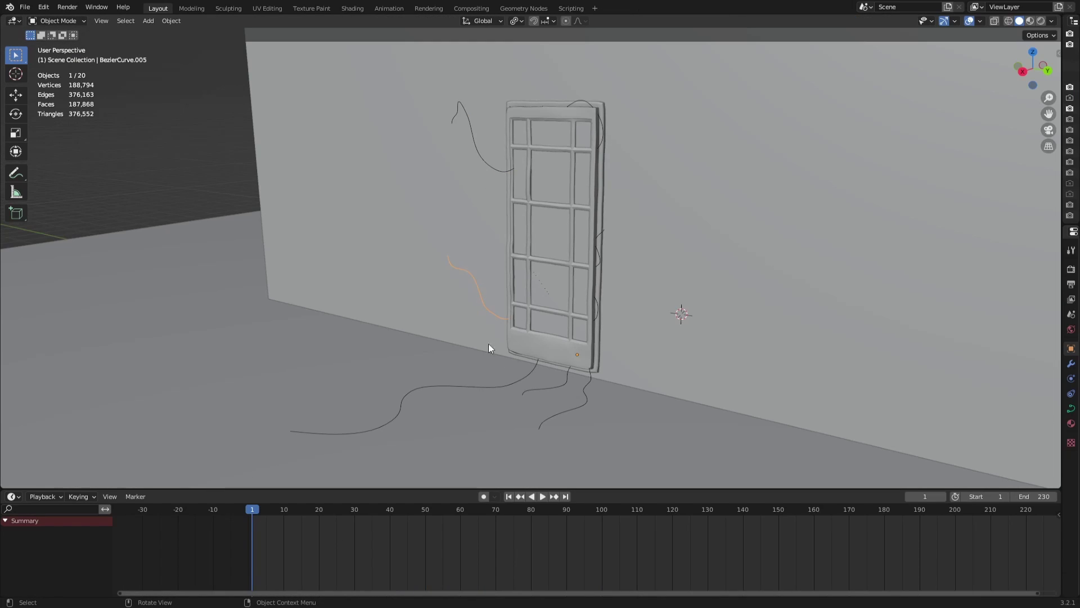
- Deselect all, play the door-opening animation, cancel the plane move and view the character
left_click(586, 99)
key("space")
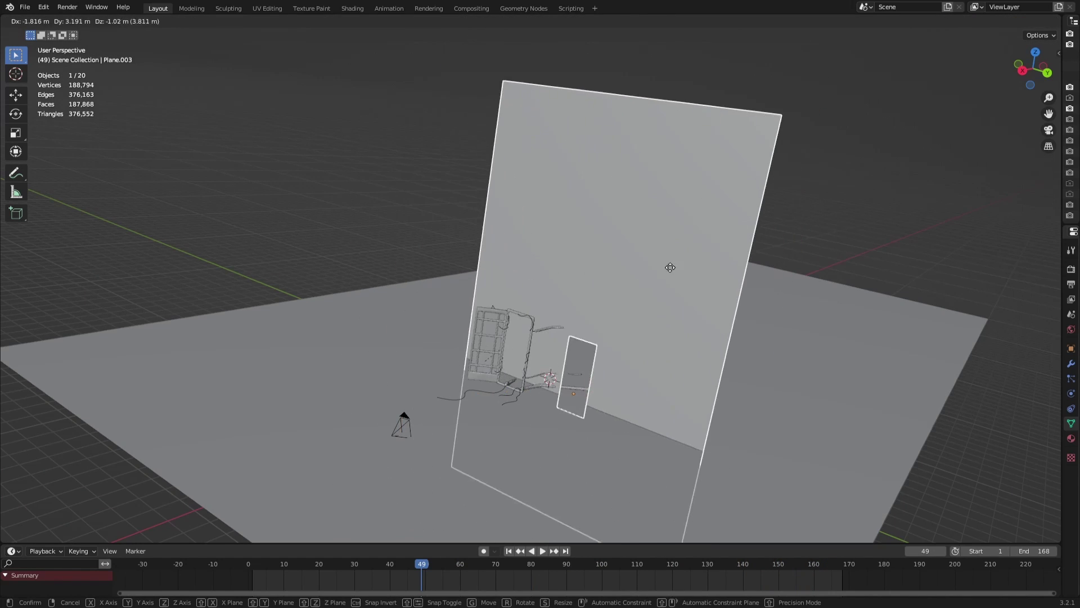
right_click(591, 330)
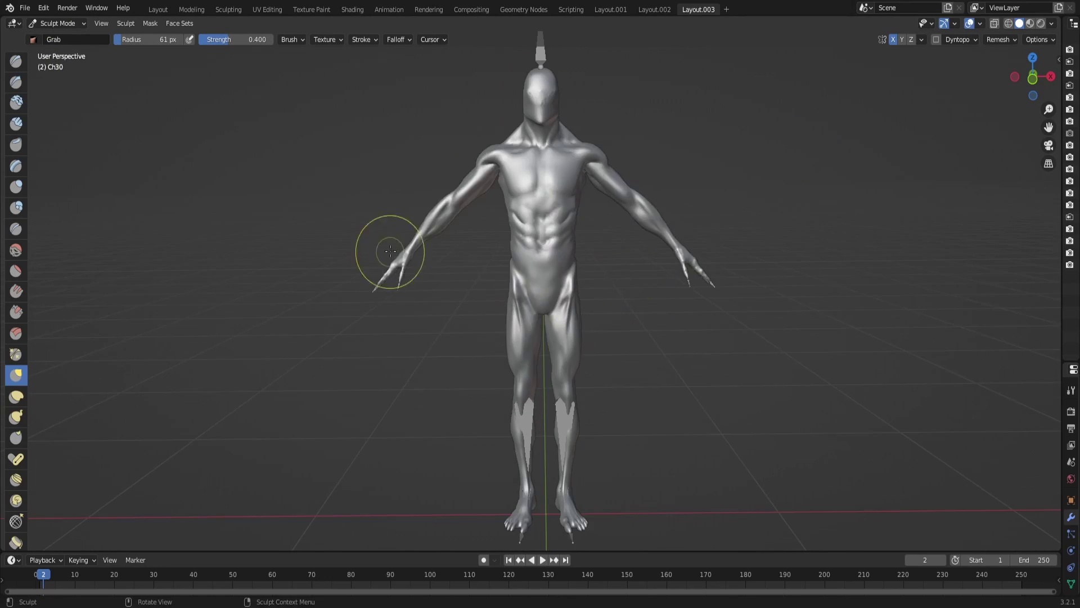
mouse_move(386, 254)
middle_mouse_down()
mouse_move(569, 181)
mouse_move(487, 142)
mouse_move(526, 133)
mouse_move(458, 236)
middle_mouse_up()
- Try moving a bone, cancel it, and switch the rig to its rest-pose bones
scroll(486, 142, "up", 3)
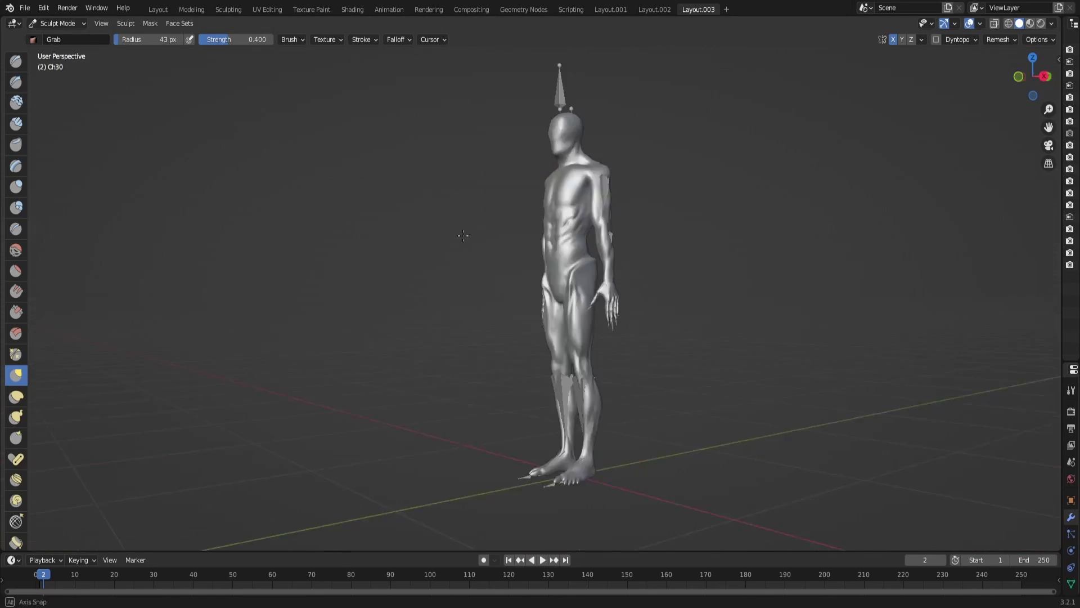
key("g")
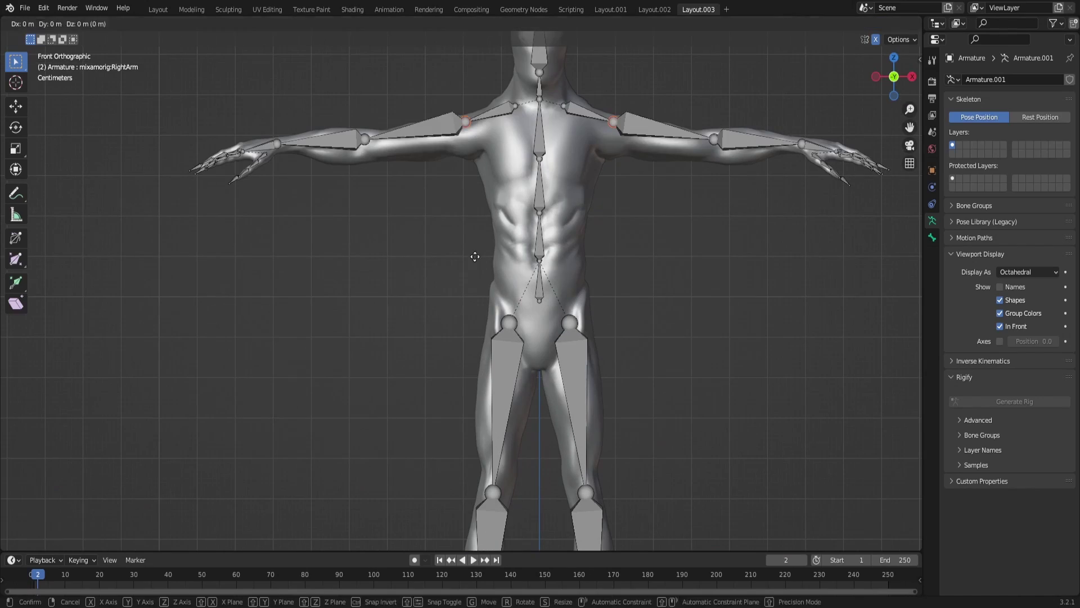
key("Escape")
key("Tab")
middle_click_drag(618, 123, 563, 146)
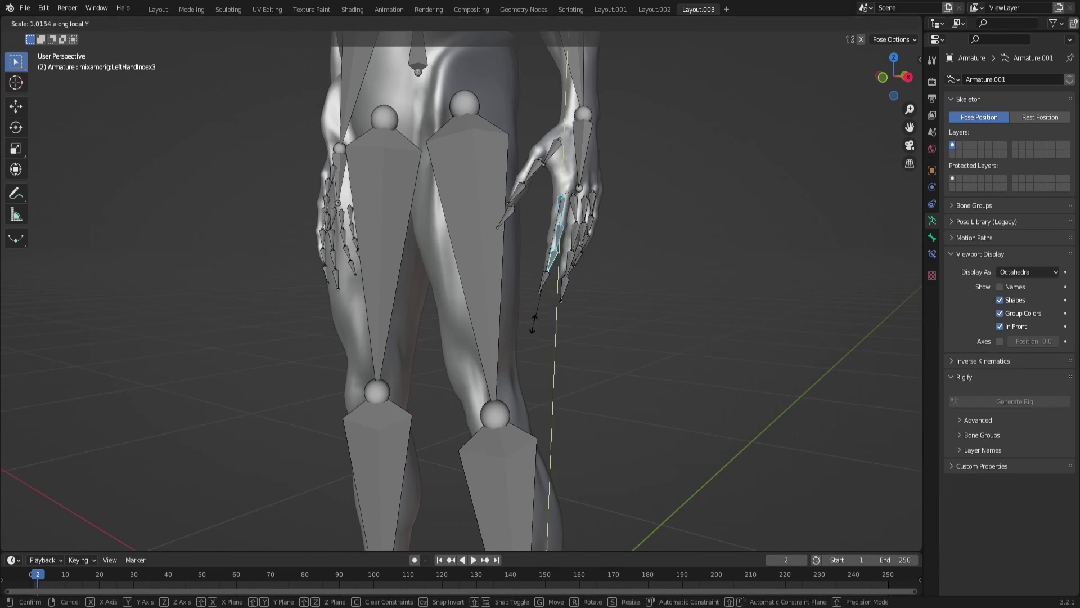
- Select the left hand's finger bones and rotate them to test the rig
left_click(596, 194, "shift")
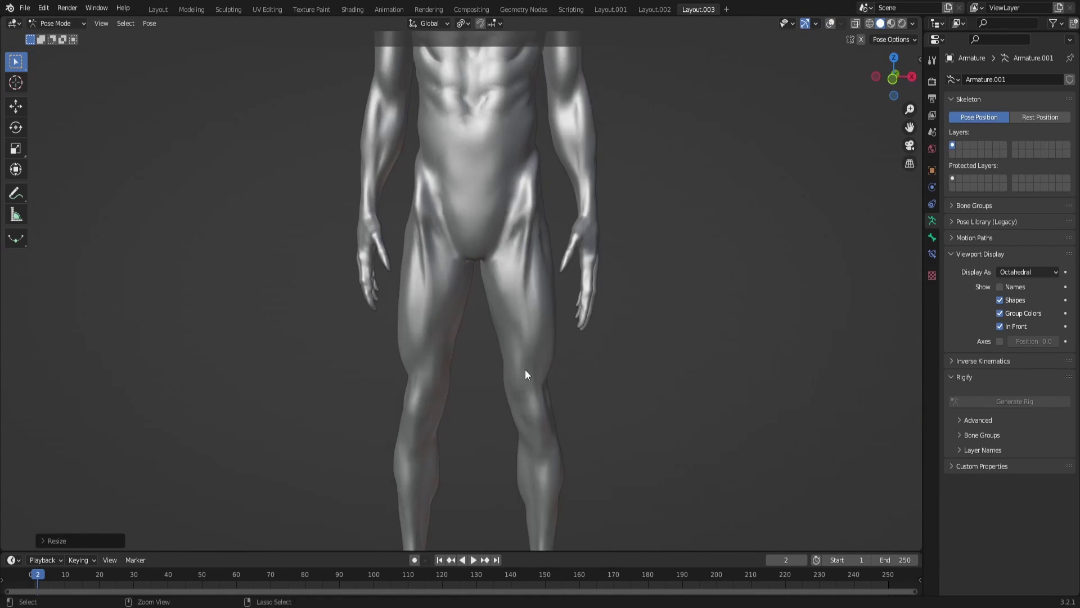
key("r")
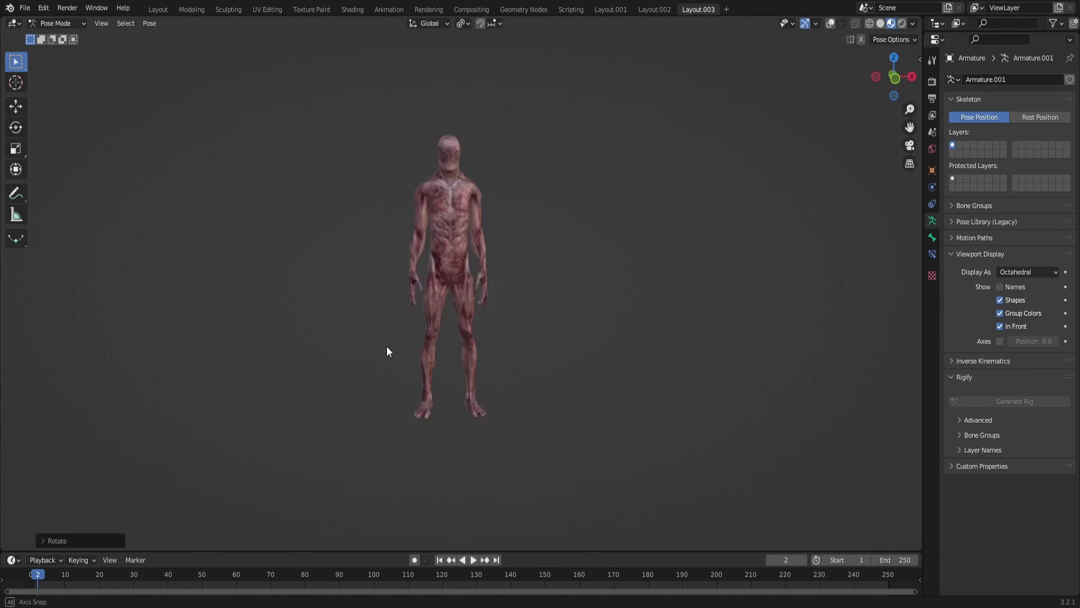
scroll(451, 330, "up", 5)
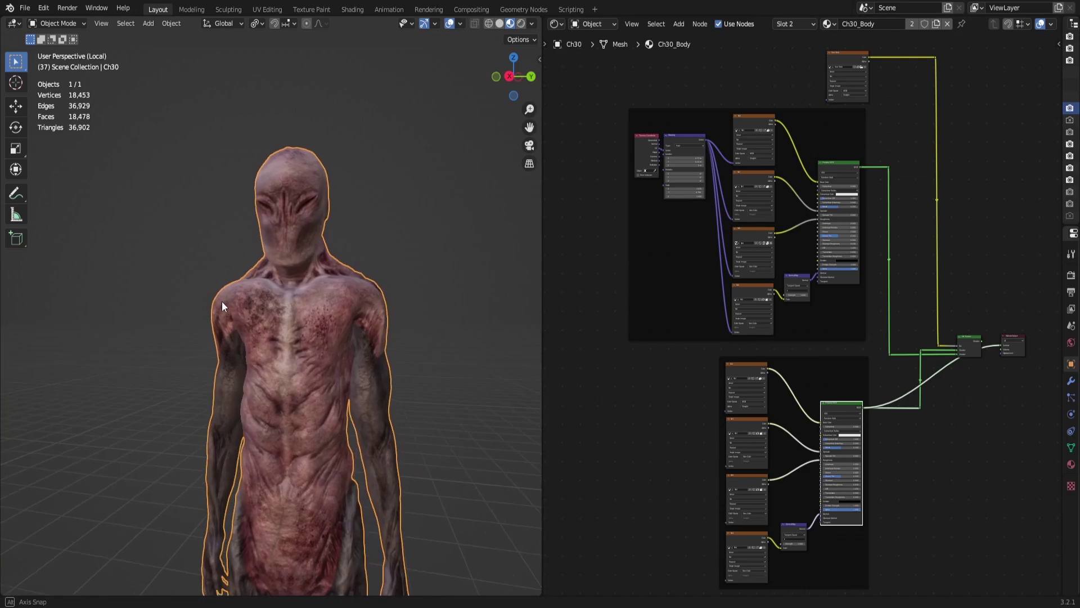
mouse_move(222, 302)
middle_mouse_down()
mouse_move(205, 307)
mouse_move(214, 301)
middle_mouse_up()
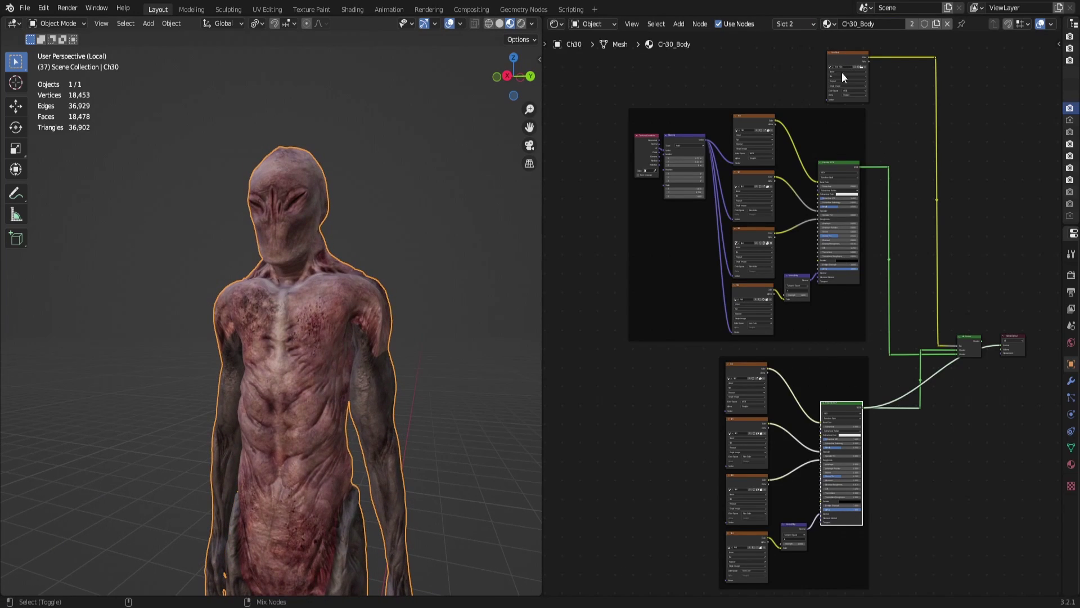
- Preview one skin Image Texture on the character, then the combined skin Mix Shader
left_click(842, 72, "ctrl+shift")
left_click(969, 339, "ctrl+shift")
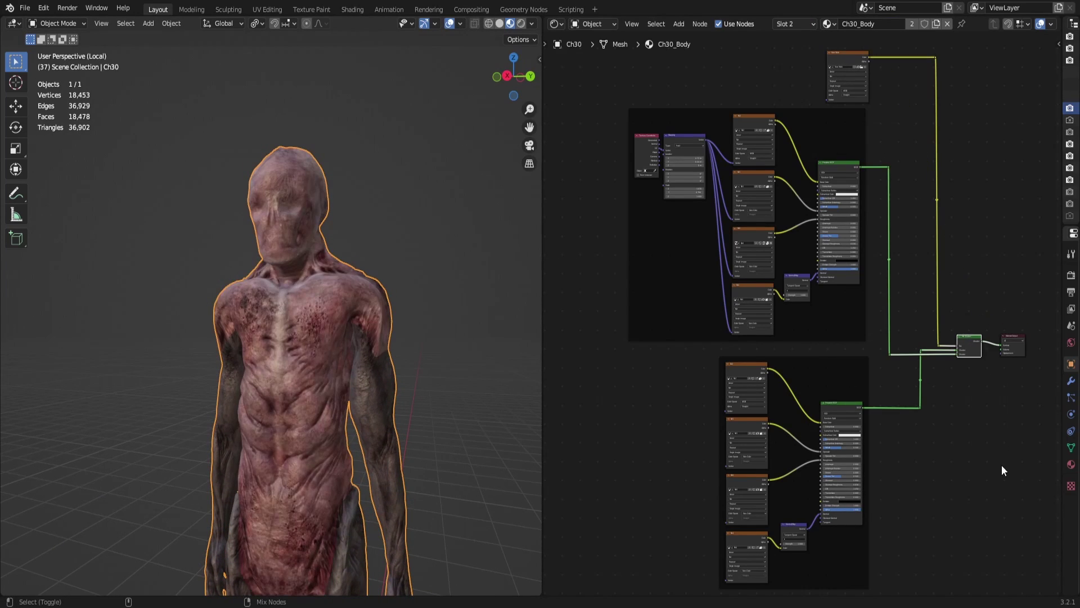
scroll(1002, 465, "up", 5)
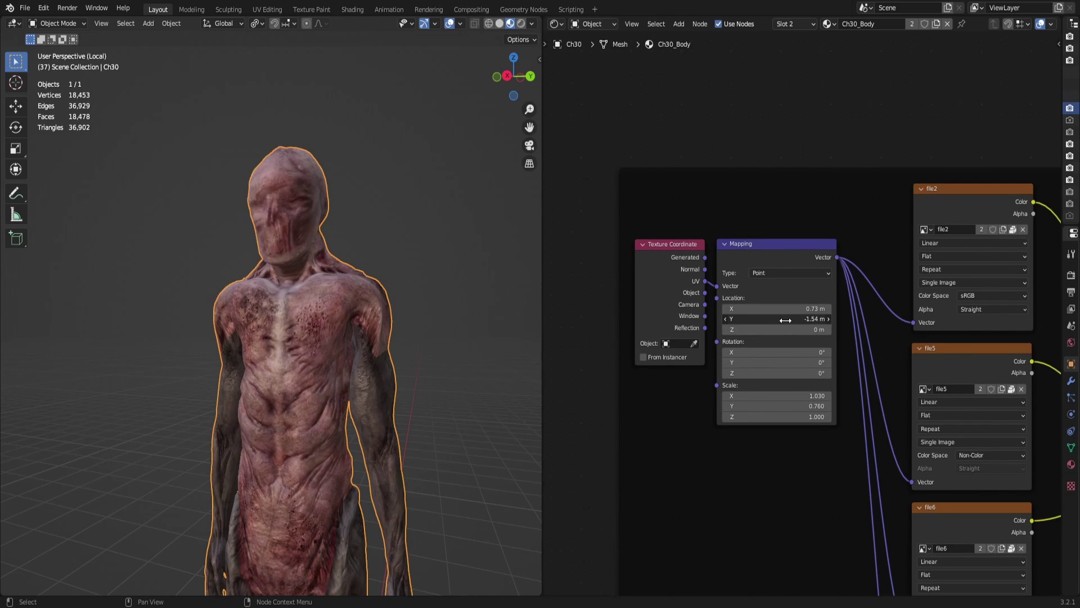
scroll(830, 465, "down", 3)
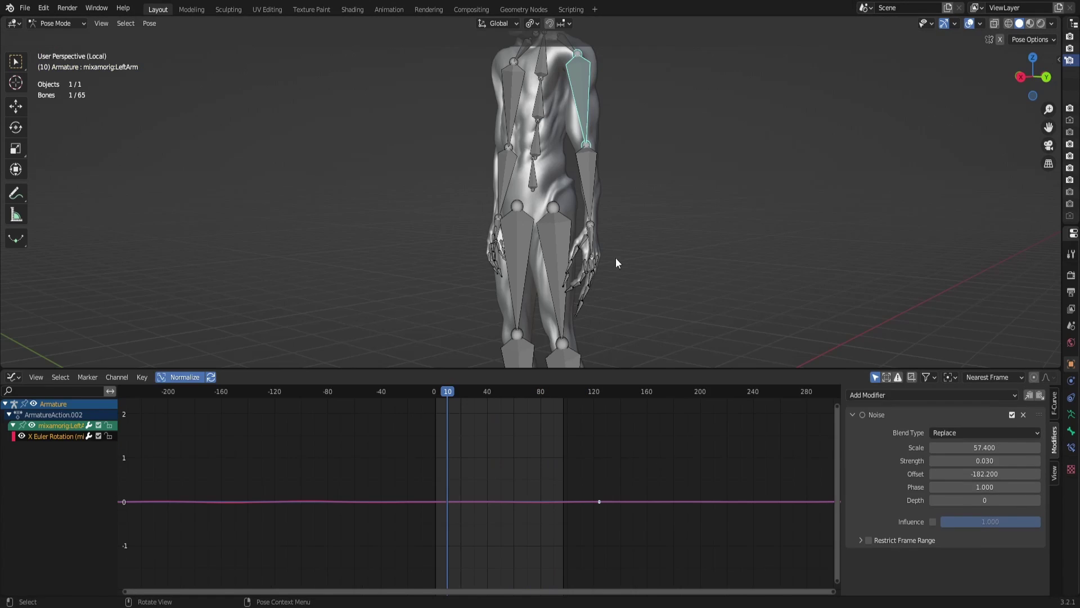
- Add a Noise modifier to a bone rotation curve and set the Spine2 noise strength to -0.160
left_click(934, 395)
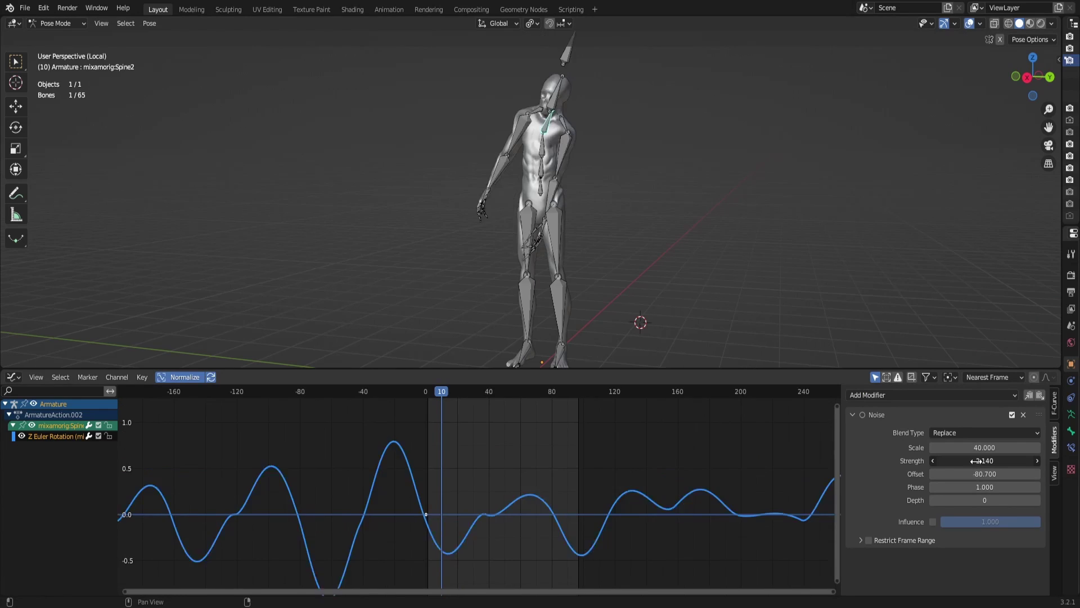
left_click_drag(985, 461, 961, 476)
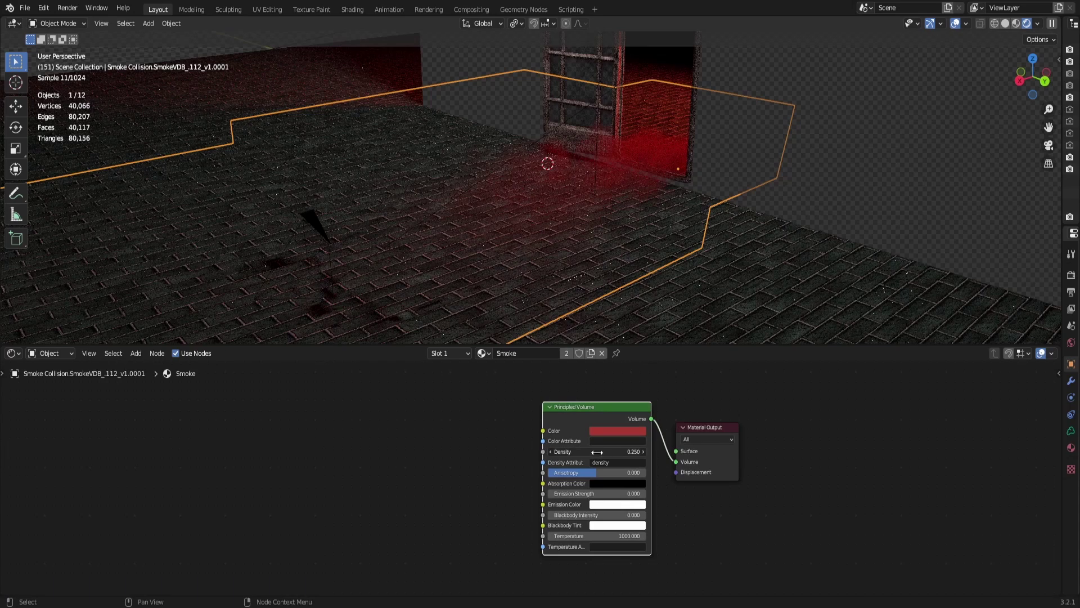
- Lower the red smoke's Principled Volume density
mouse_move(620, 450)
left_mouse_down()
mouse_move(624, 476)
mouse_move(620, 452)
left_mouse_up()
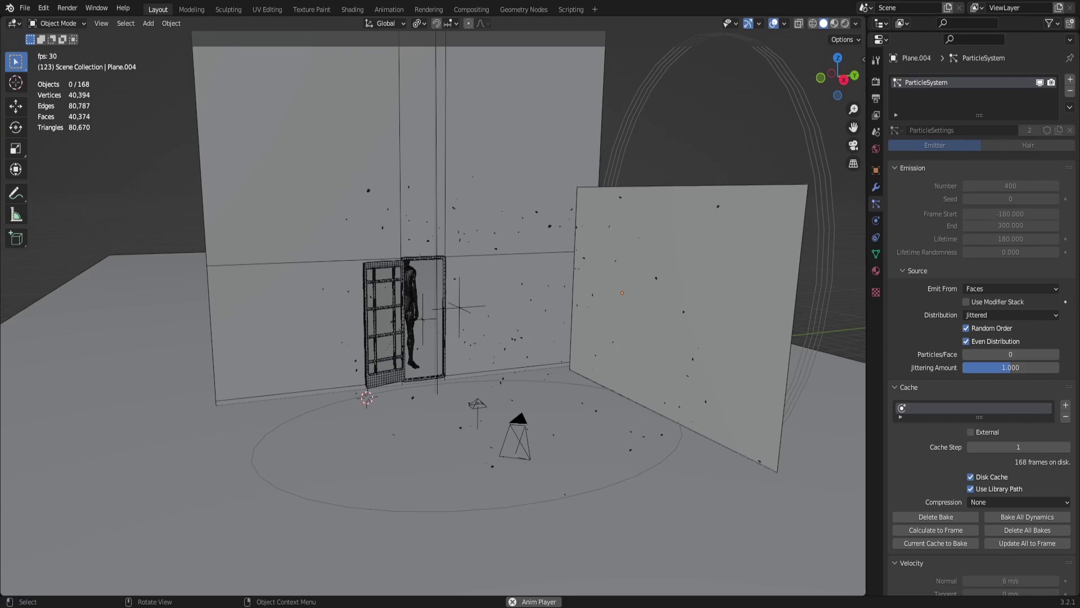
- Select emitter plane Plane.004, inspect its FG_ParticleObjects flakes, and expand the particle Rotation settings
left_click(664, 258)
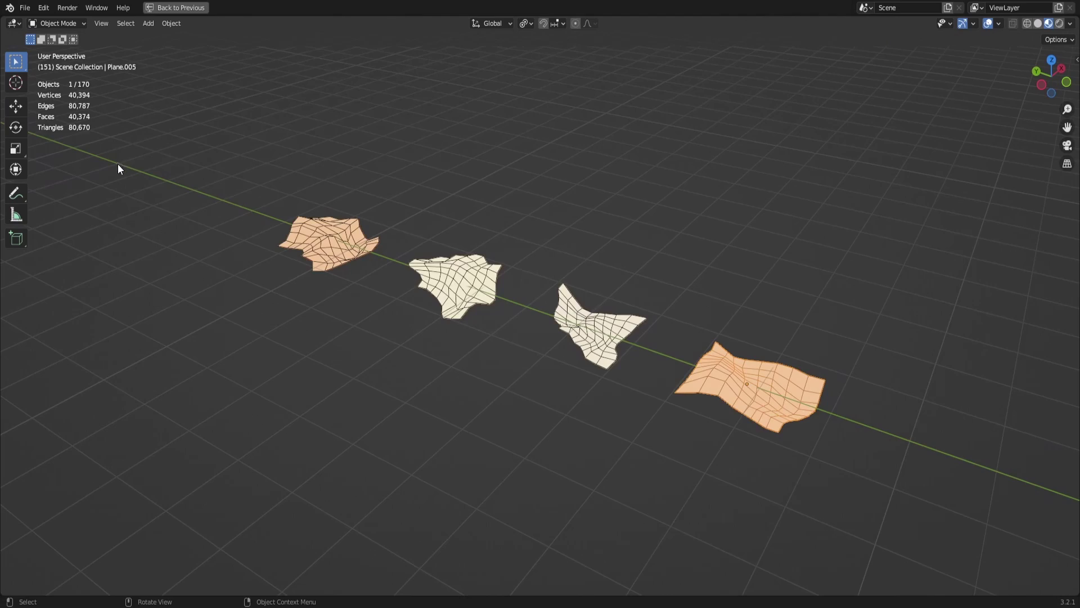
middle_click_drag(118, 165, 221, 164)
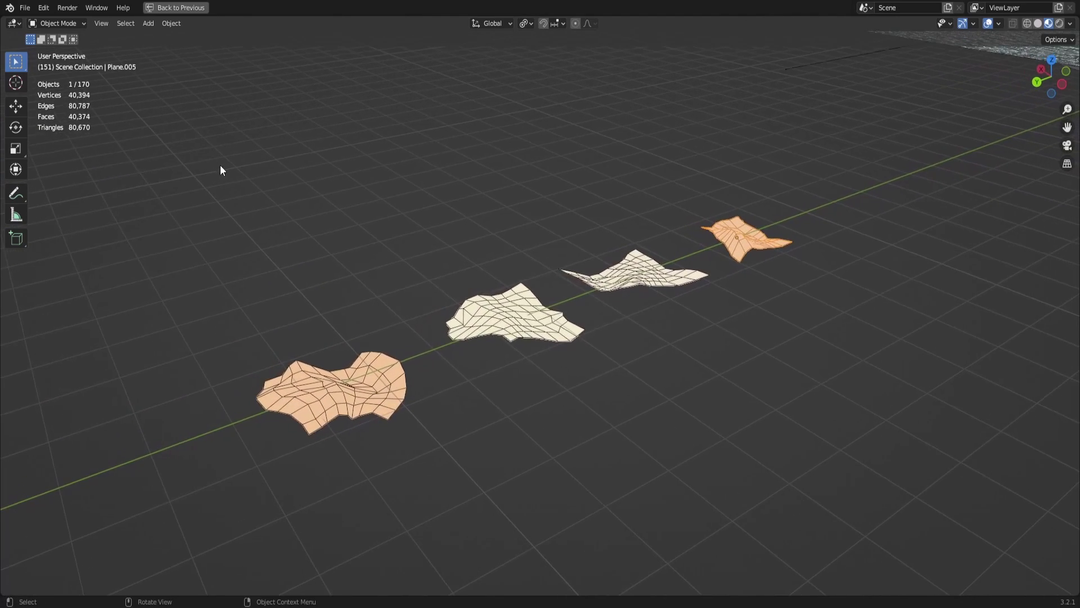
key("shift+alt+z")
middle_click_drag(274, 187, 182, 190)
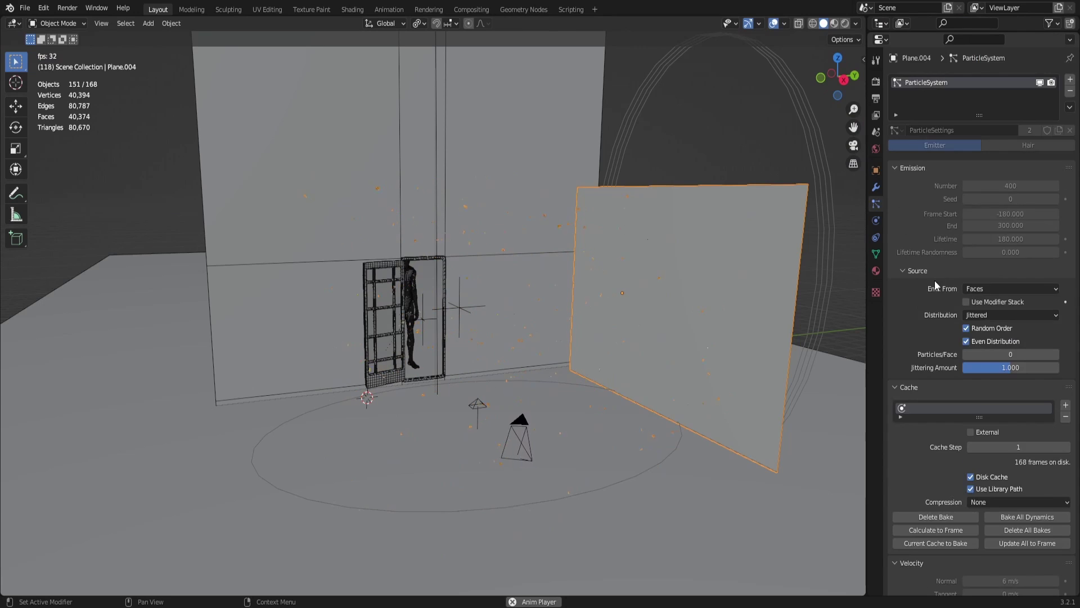
scroll(934, 281, "down", 10)
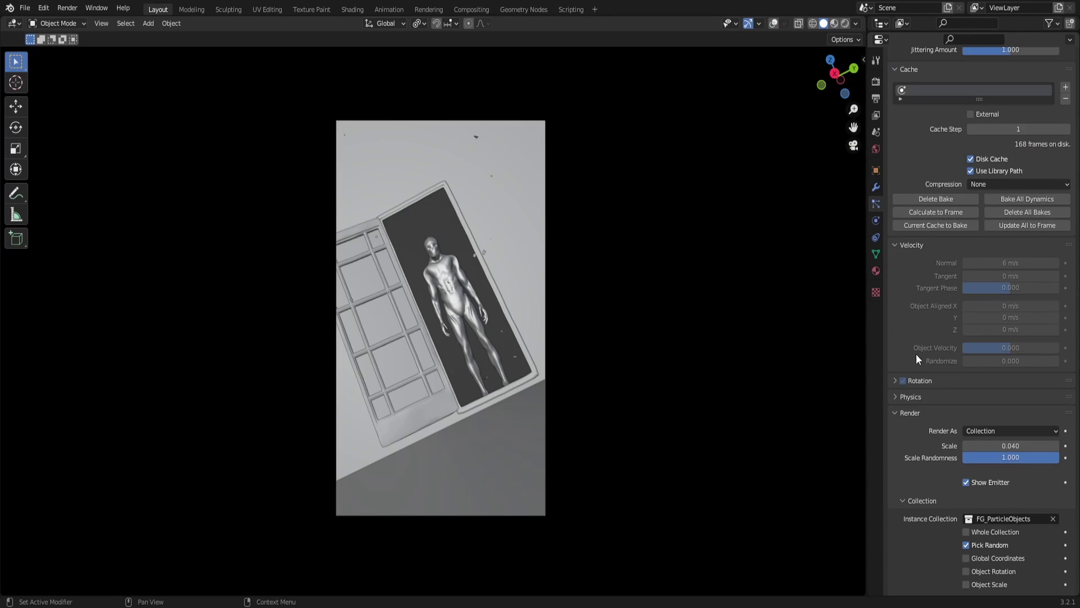
left_click(896, 380)
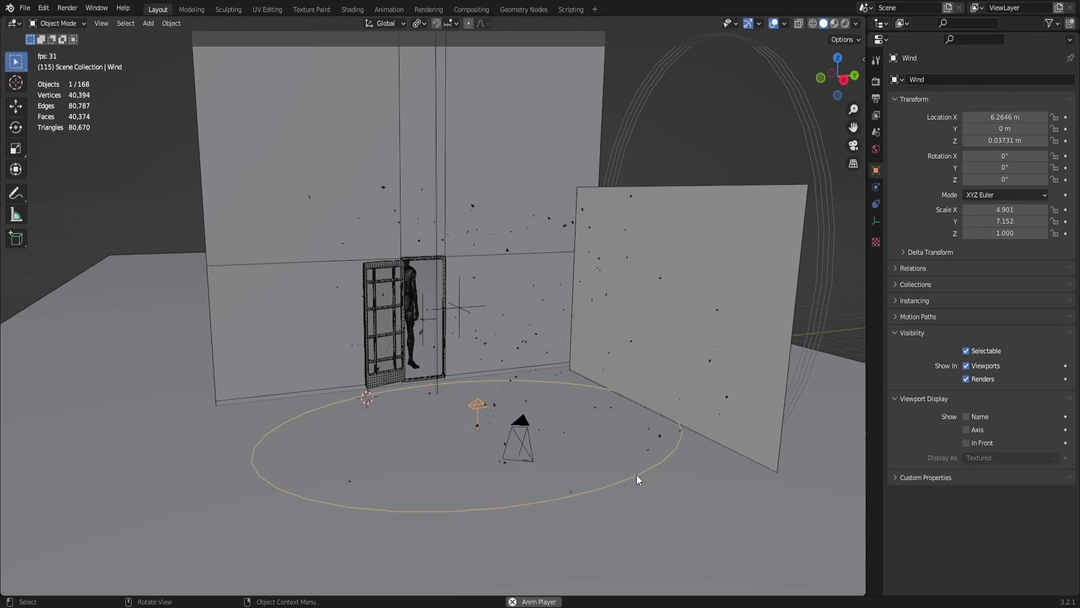
- Select the large arc-shaped wind field, then the small Wind.002 field at the door
left_click(806, 137)
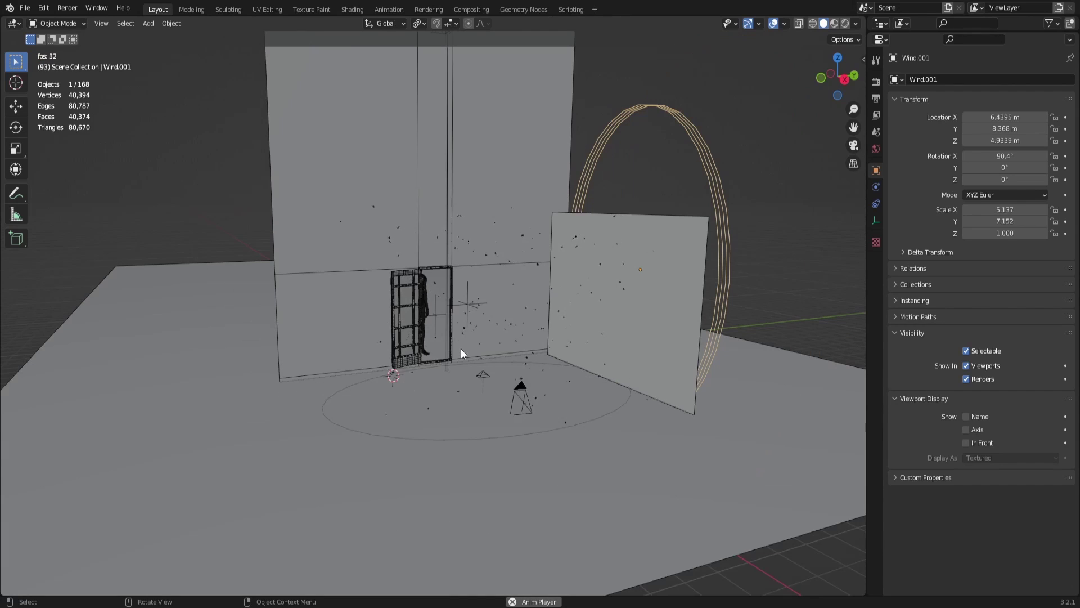
left_click(435, 315)
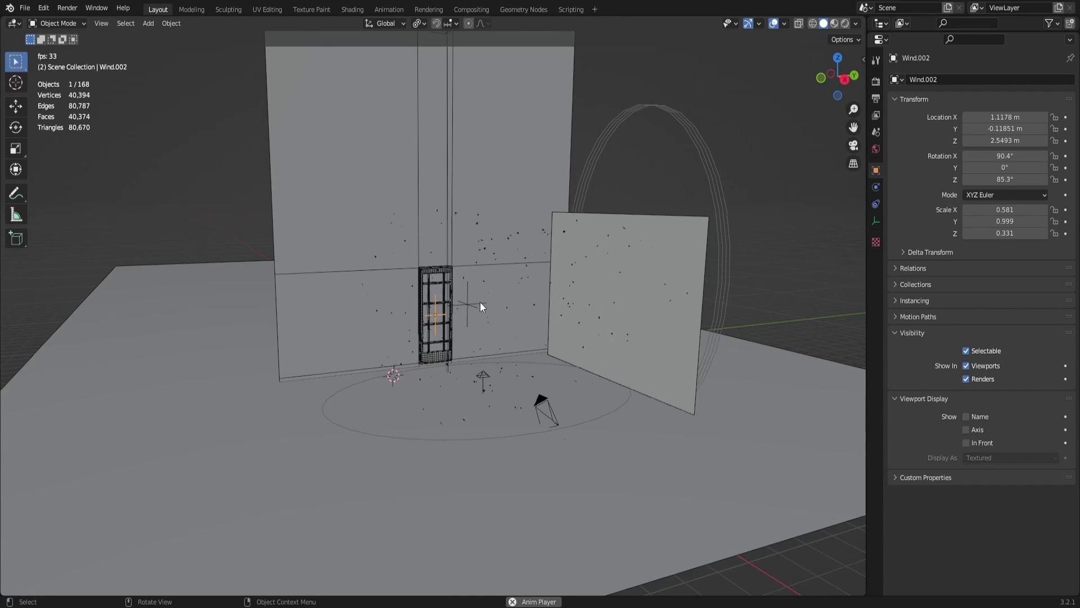